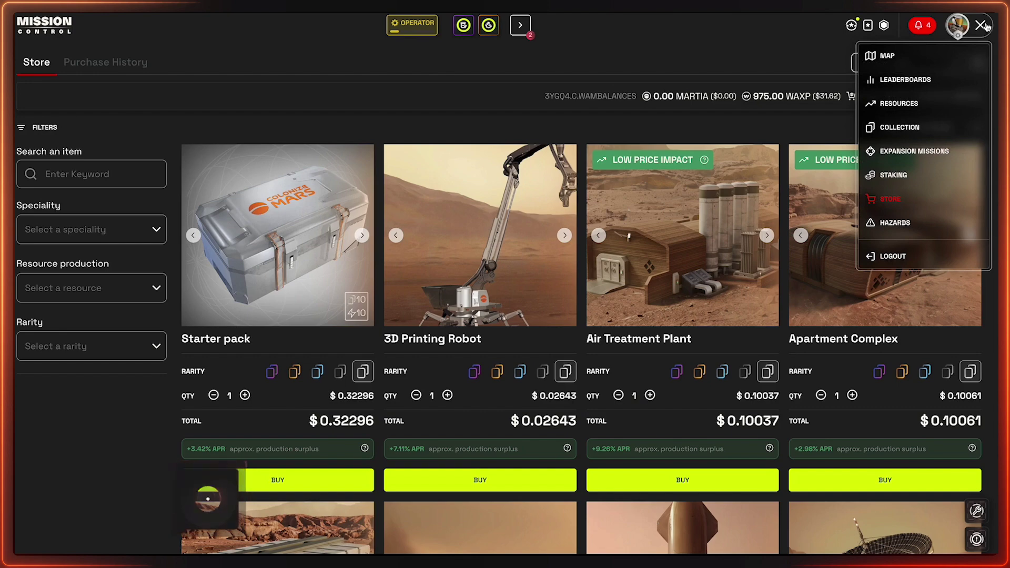
Close the open navigation menu and browse the items offered in the store.
click(980, 25)
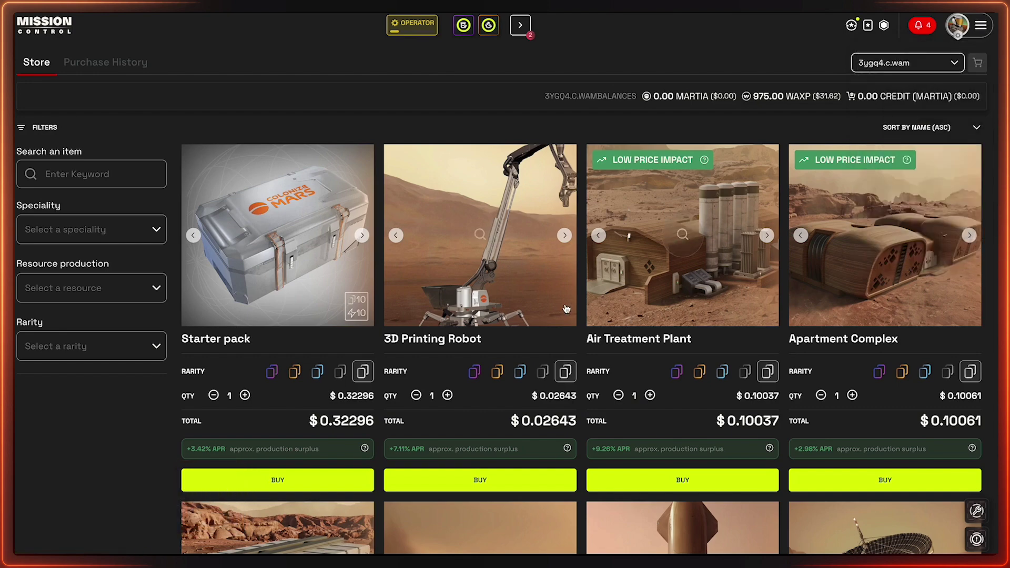
scroll(567, 307, down, 9)
scroll(567, 308, down, 15)
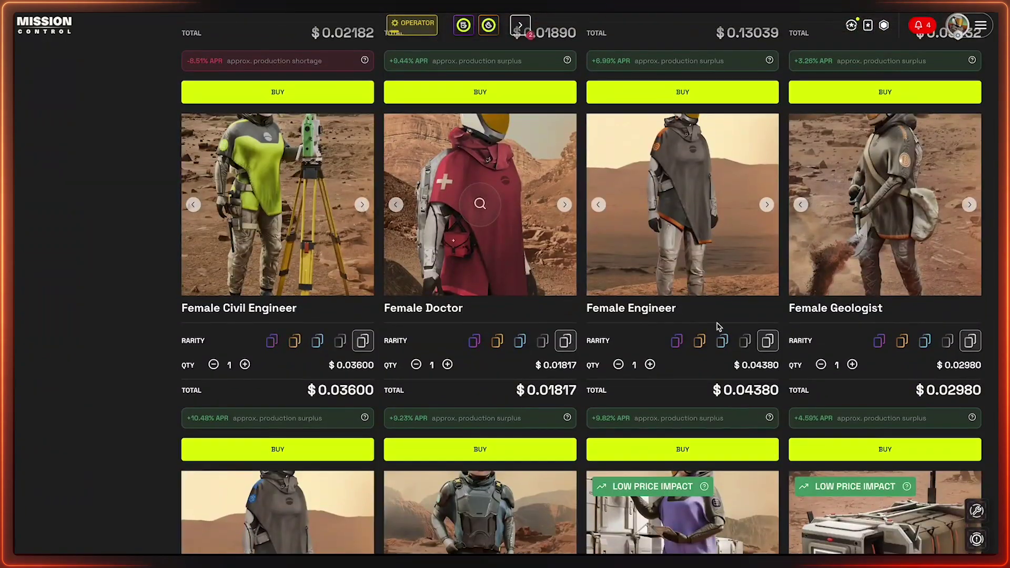
scroll(719, 326, down, 6)
scroll(705, 343, up, 20)
scroll(705, 343, up, 8)
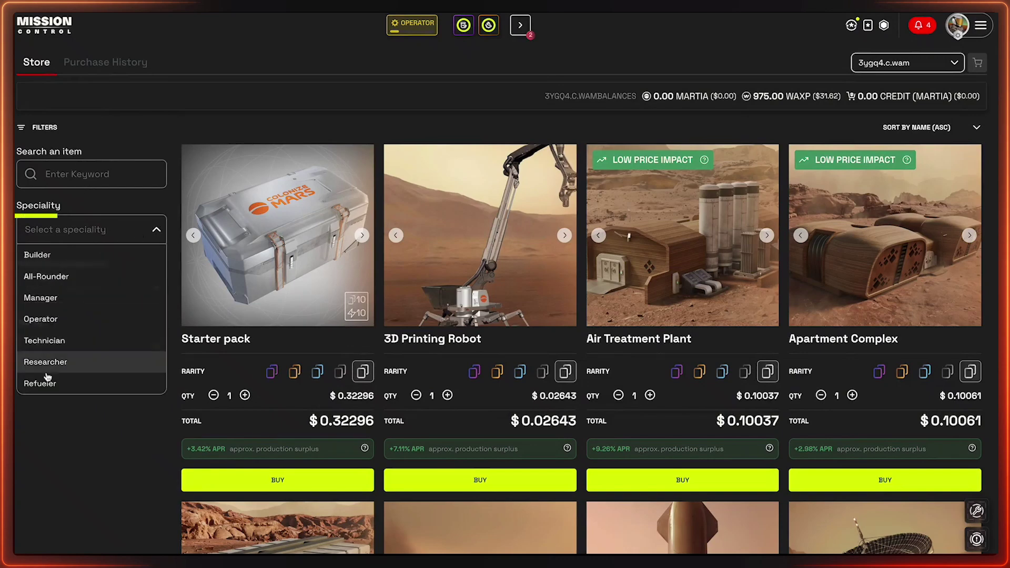
Preview the store items for the Technician and Operator specialities and clear the speciality filter.
click(71, 339)
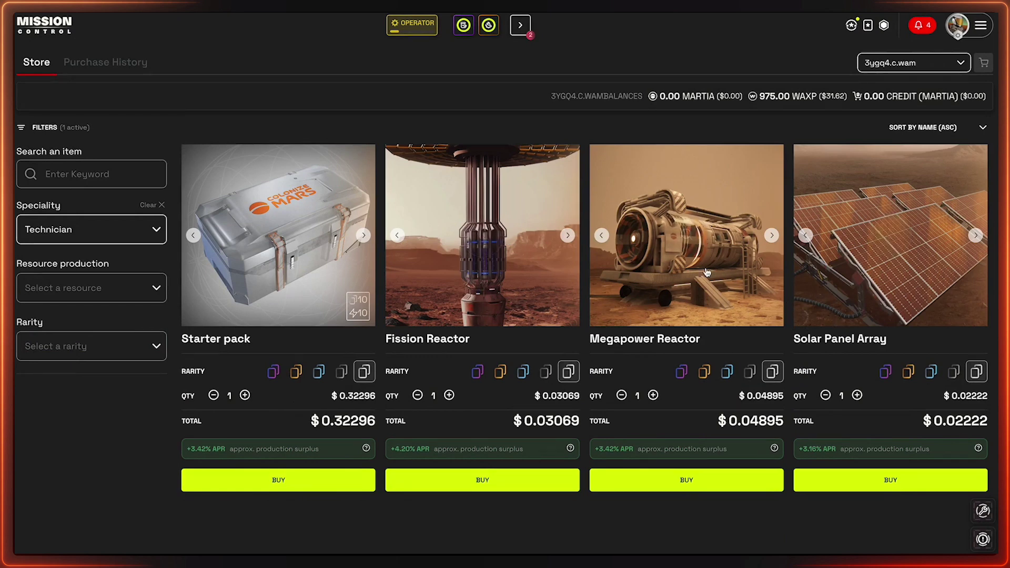
click(118, 229)
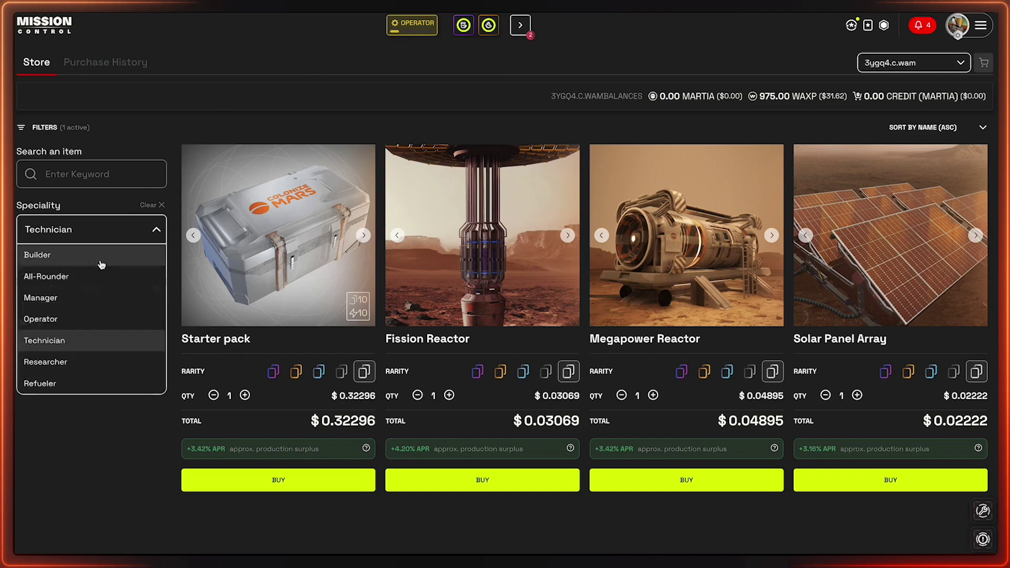
click(59, 325)
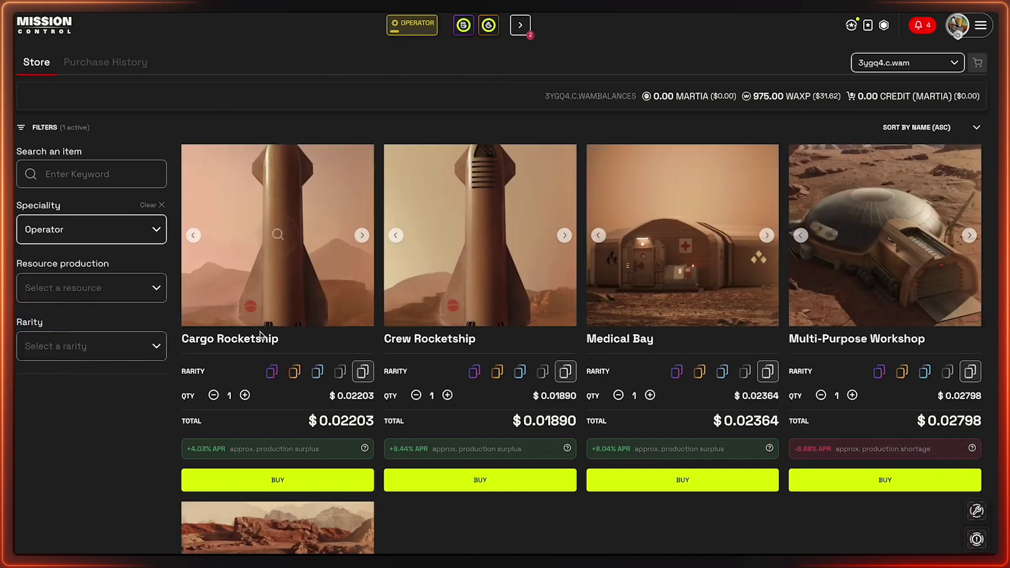
scroll(585, 347, down, 2)
scroll(345, 401, up, 2)
scroll(347, 373, down, 2)
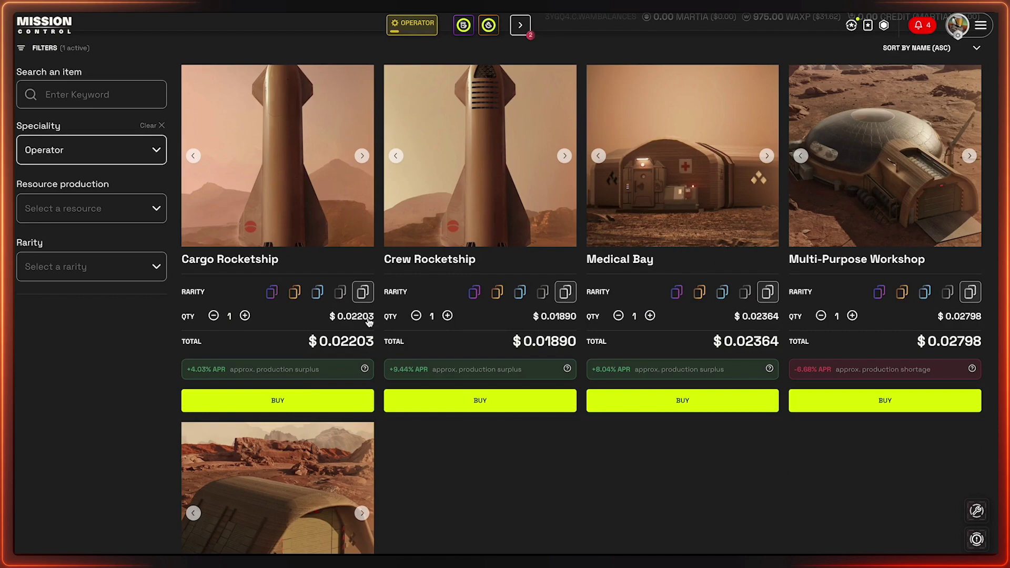
scroll(254, 393, up, 2)
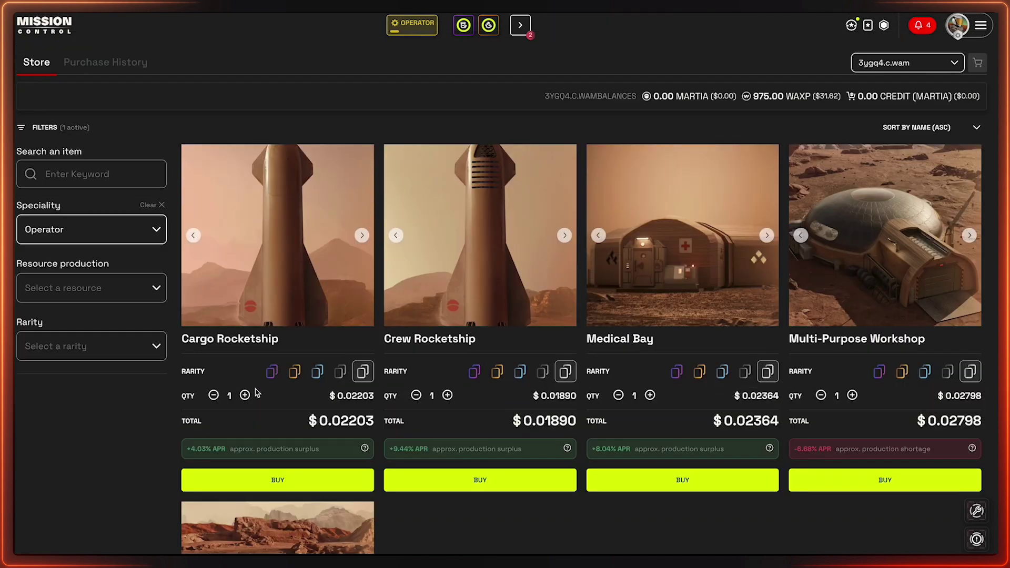
click(66, 231)
click(66, 232)
click(152, 205)
Examine the available options of the resource production and rarity filters without choosing one.
click(150, 289)
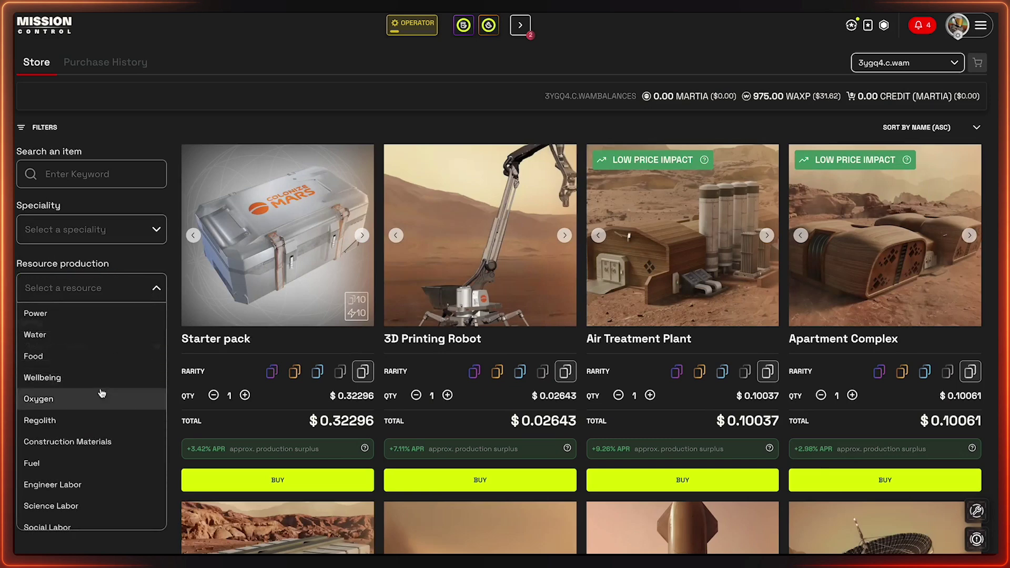
scroll(98, 402, down, 2)
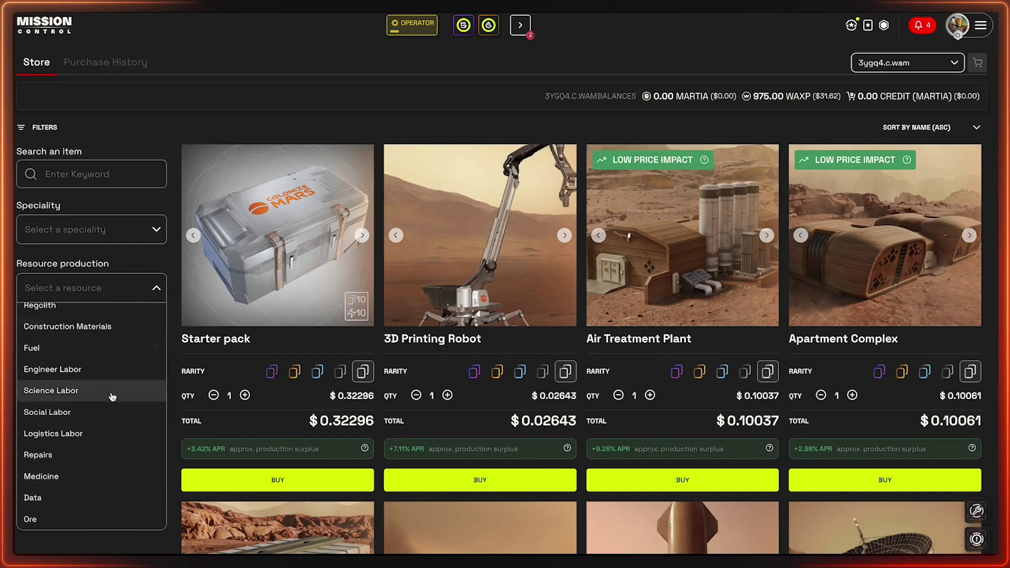
scroll(105, 411, up, 2)
click(156, 289)
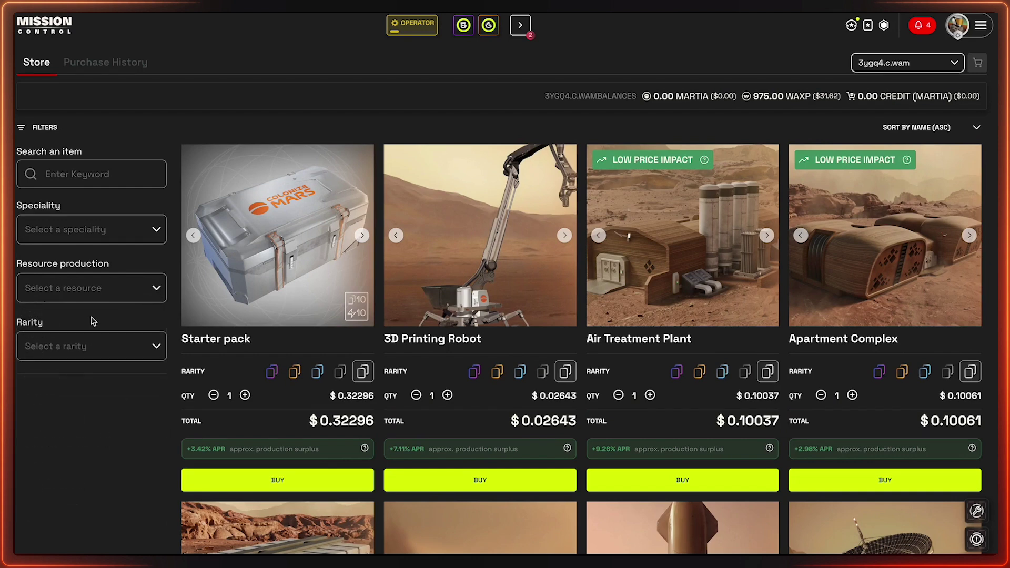
click(145, 355)
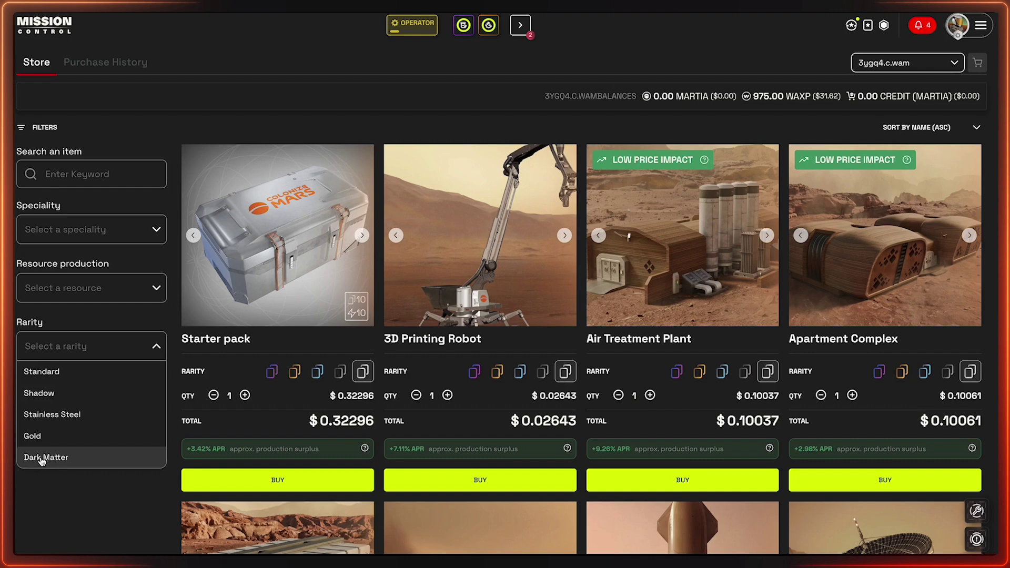
click(154, 347)
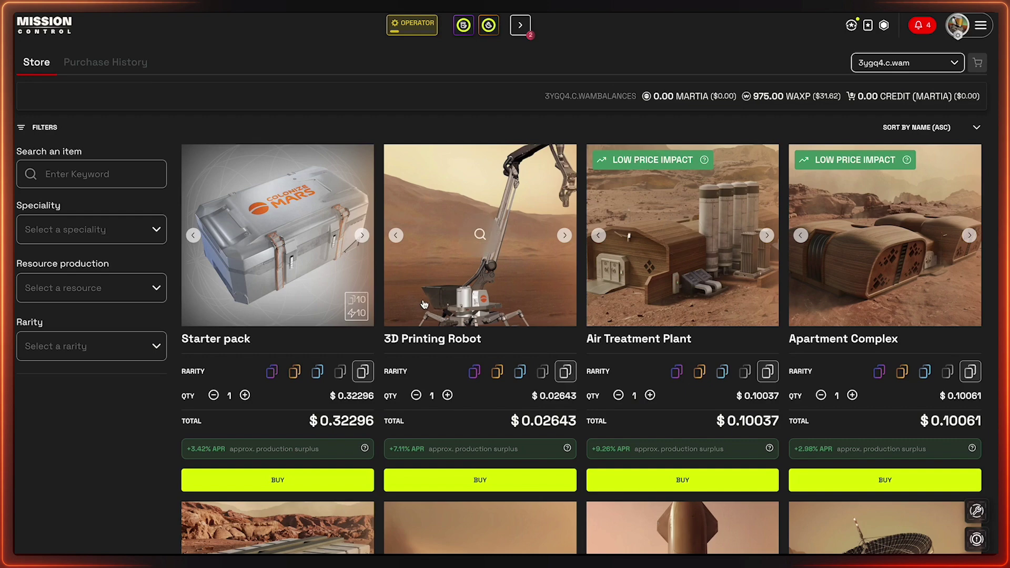
Open the Starter pack's details and view its included cards one by one, from Megapower Reactor to 3D Printing Robot.
scroll(423, 304, down, 1)
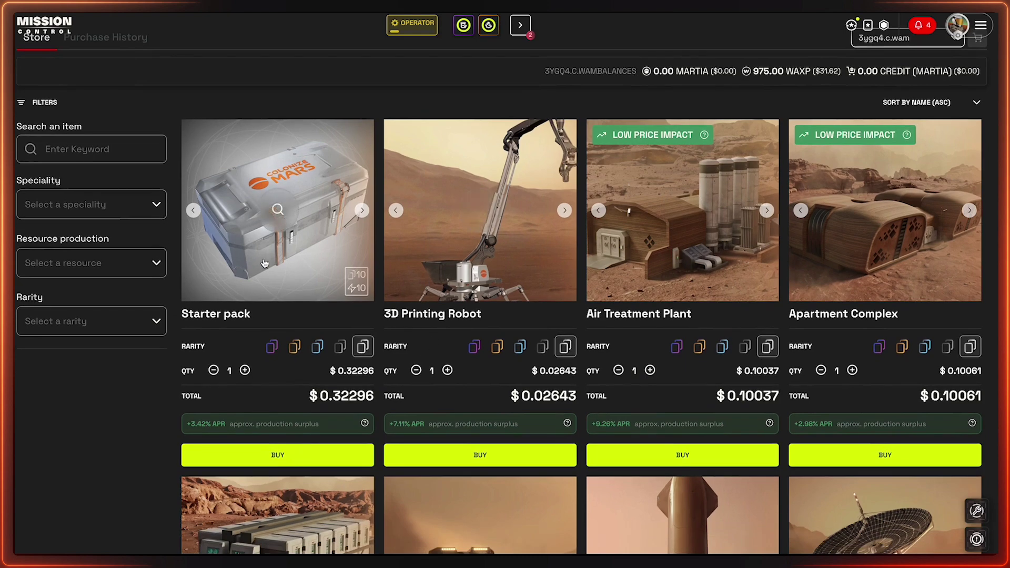
click(312, 217)
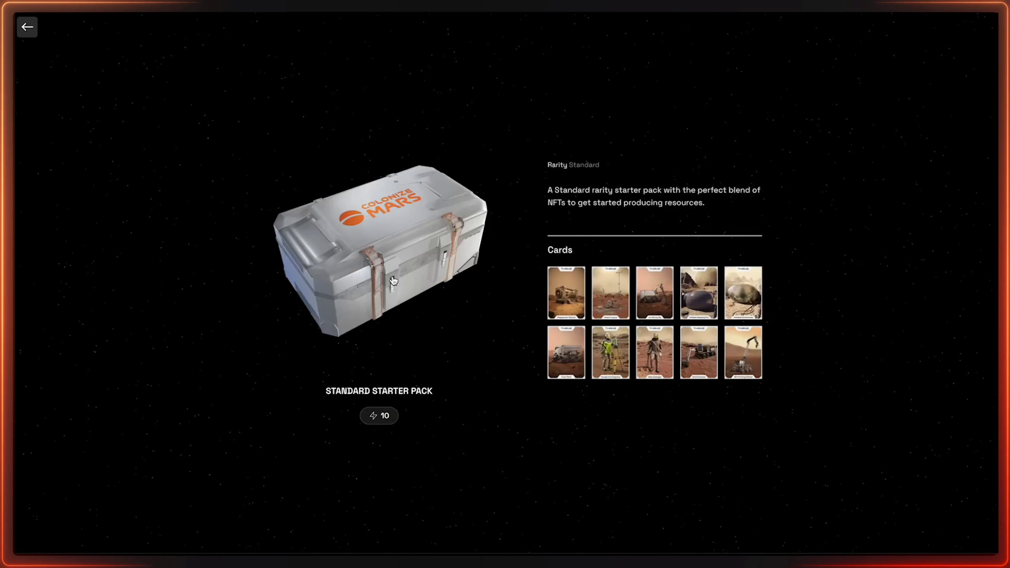
click(585, 307)
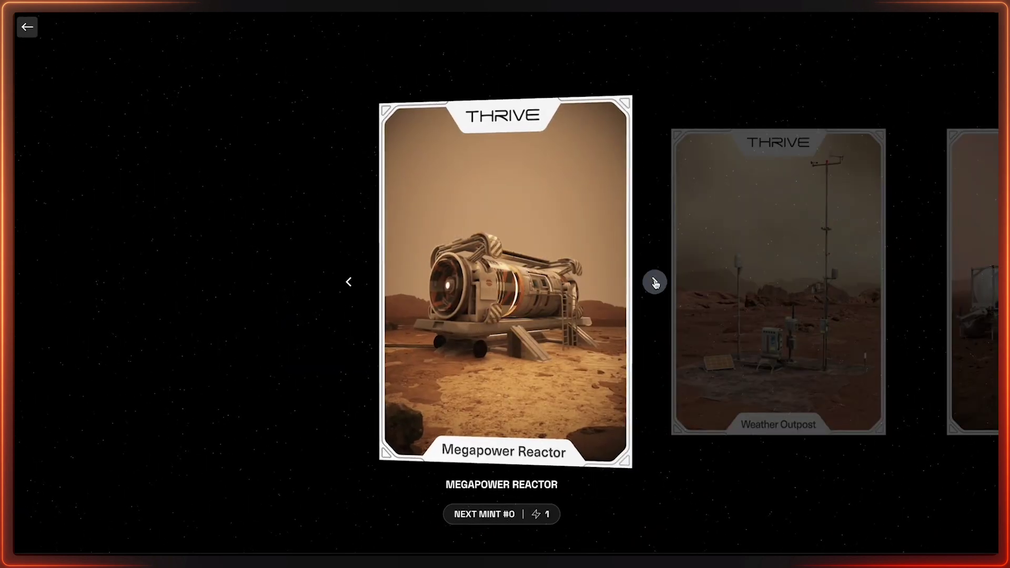
click(655, 282)
click(655, 282)
click(655, 283)
click(655, 282)
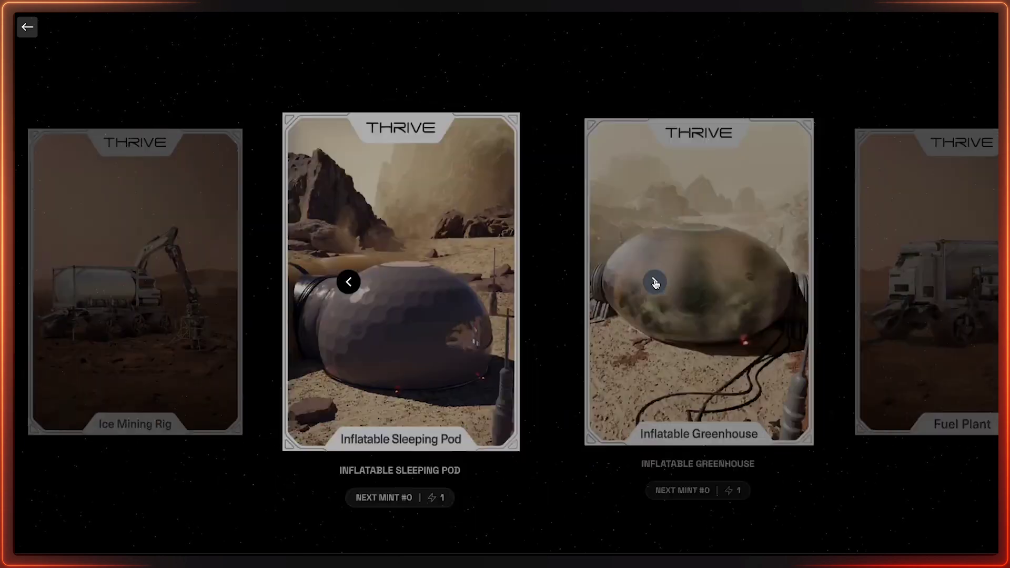
click(655, 282)
click(655, 282)
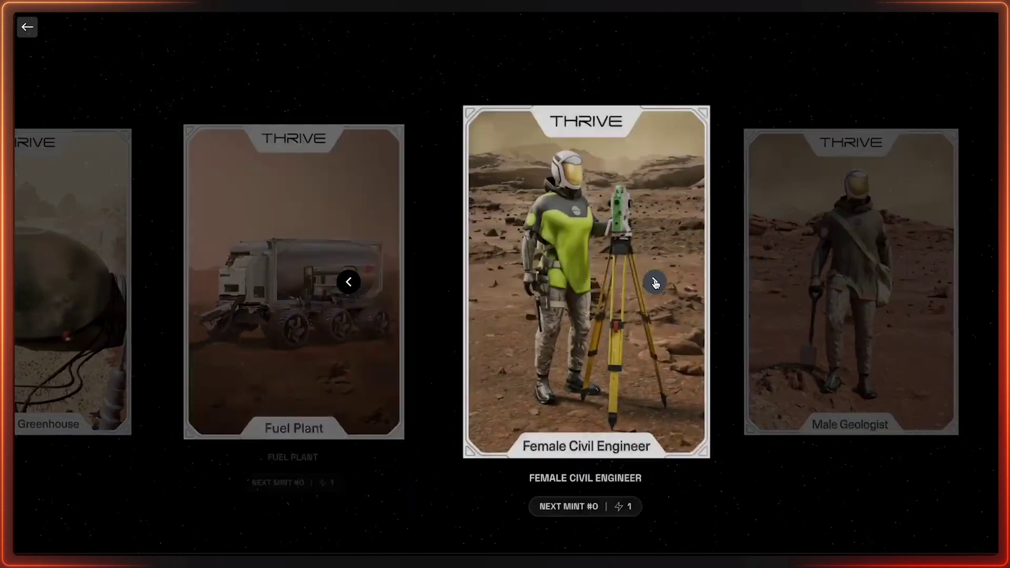
click(655, 283)
click(655, 282)
click(655, 282)
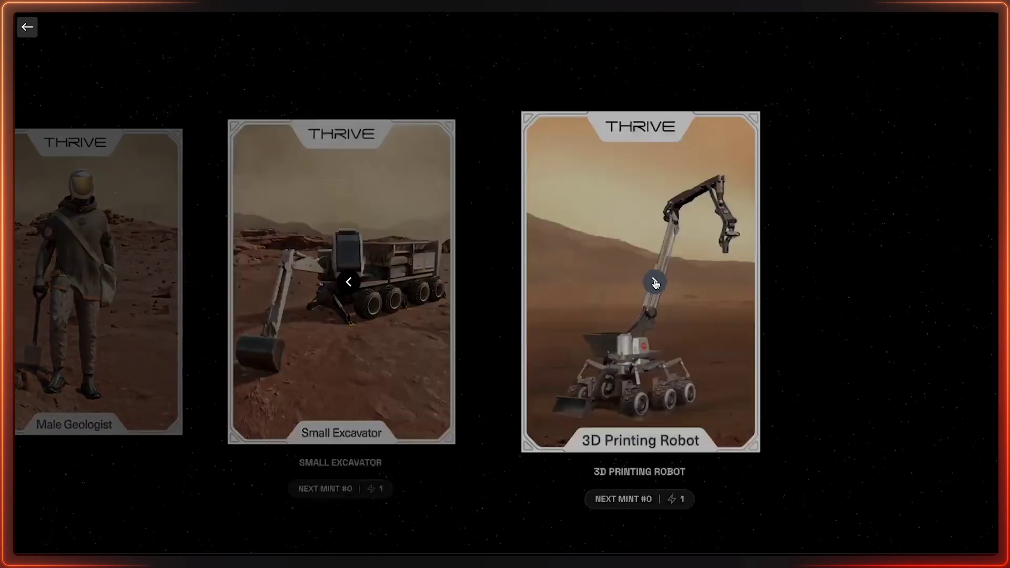
Page back through the pack's cards to the Megapower Reactor and return to the store.
click(348, 282)
click(348, 282)
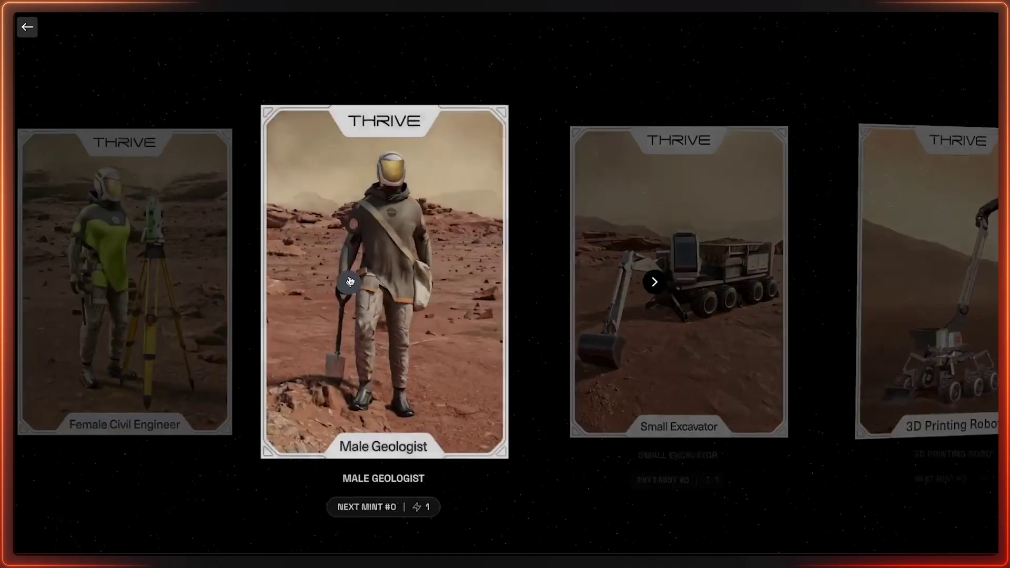
click(348, 282)
click(348, 282)
click(348, 282)
click(348, 282)
click(348, 282)
click(348, 282)
click(349, 282)
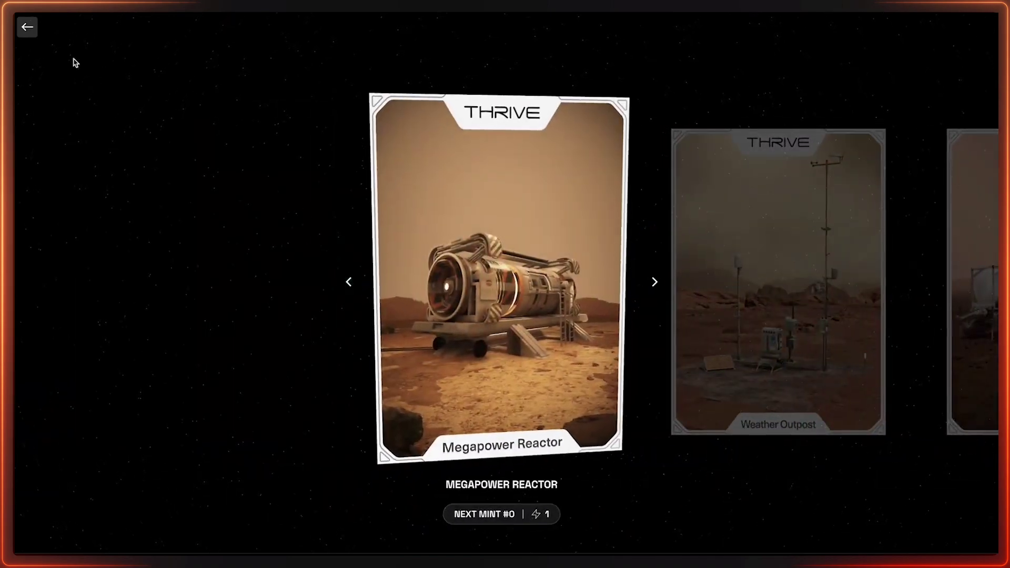
click(21, 32)
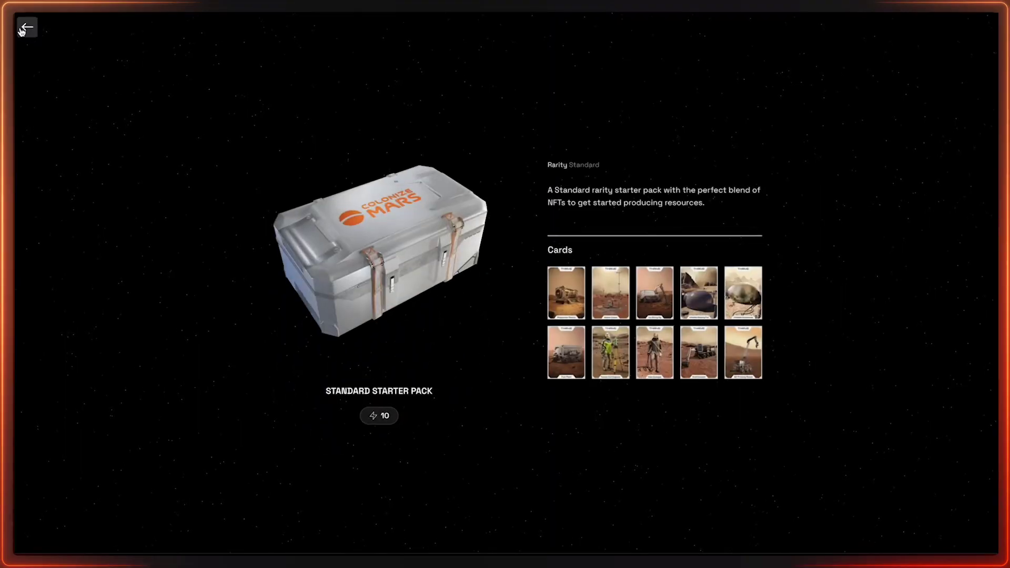
click(25, 28)
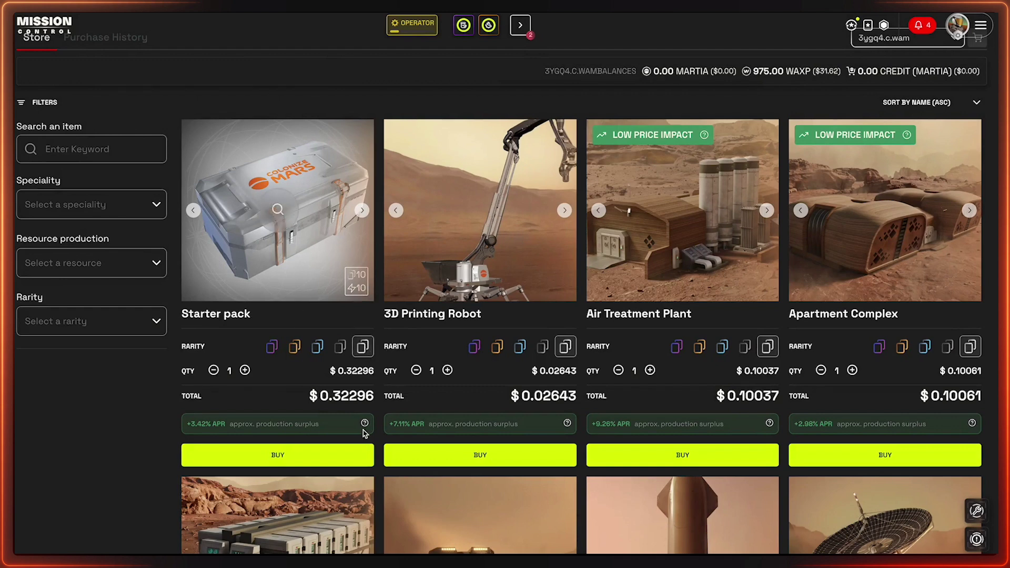
Add one standard Starter pack to the cart and choose WAX as the payment token in the purchase confirmation.
click(293, 454)
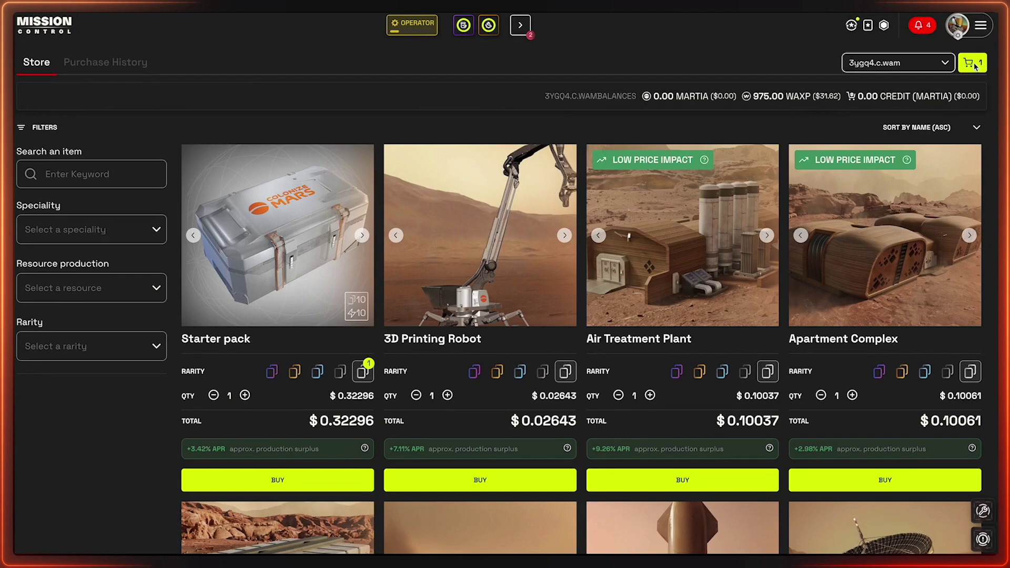
click(973, 65)
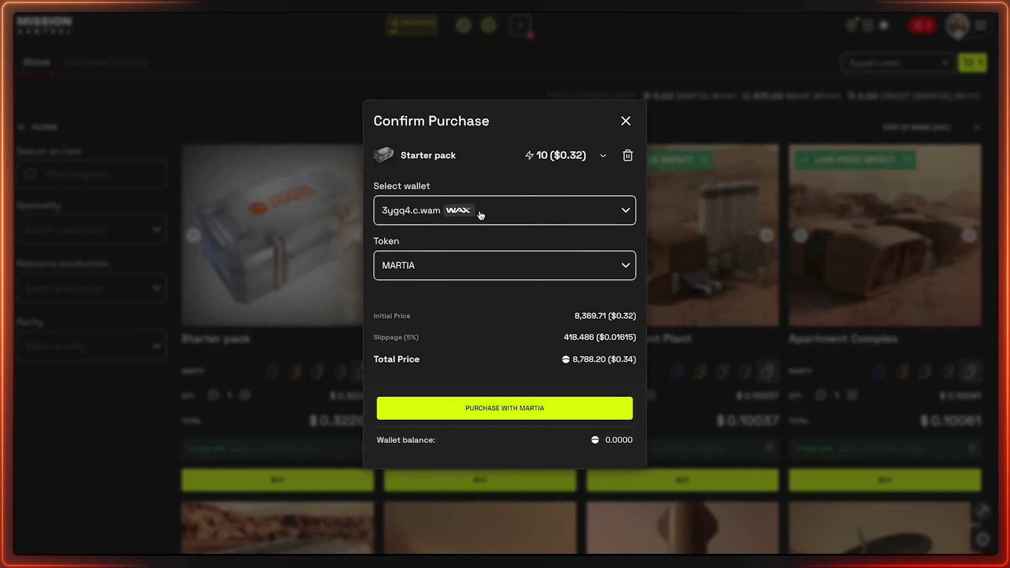
click(603, 266)
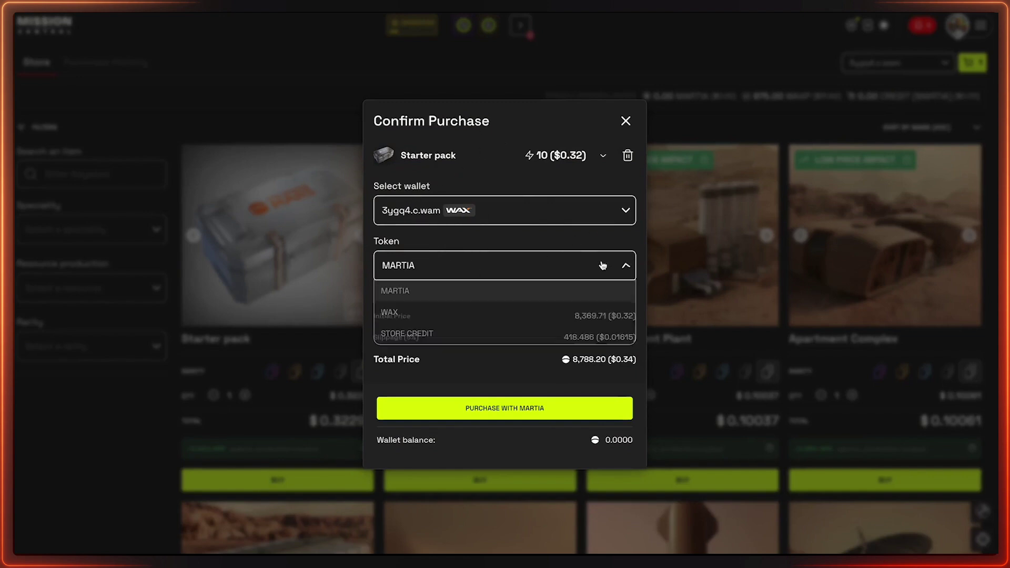
click(391, 313)
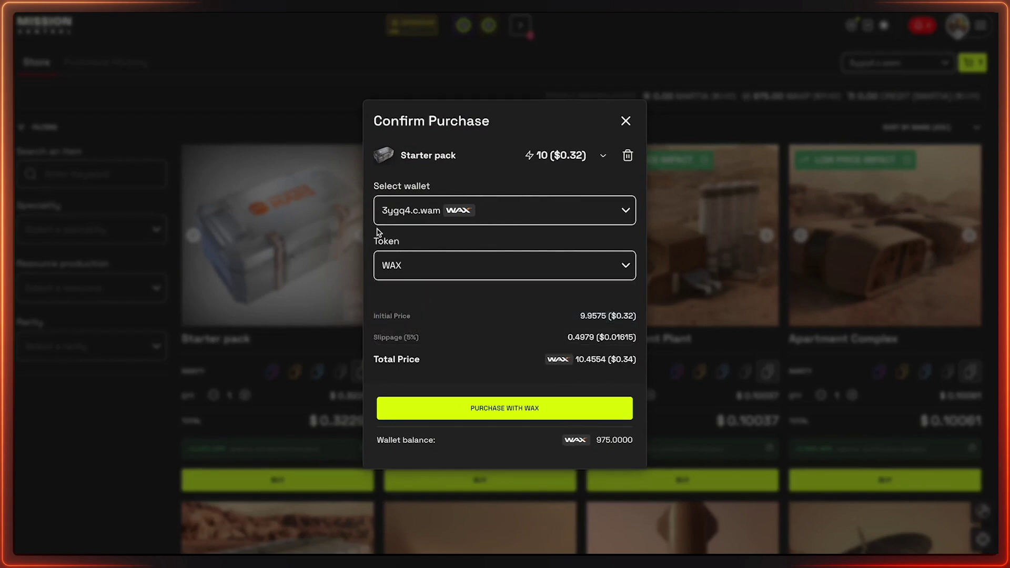
Purchase the Starter pack with WAX, approving the Cloud Wallet transaction request, and continue past the card reveal to the store.
click(523, 412)
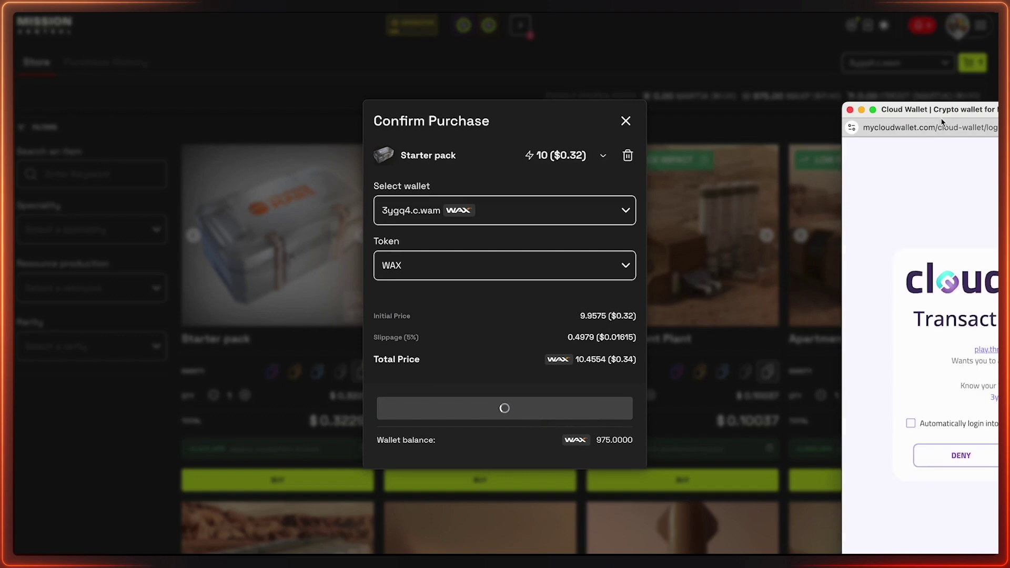
drag(886, 109, 682, 48)
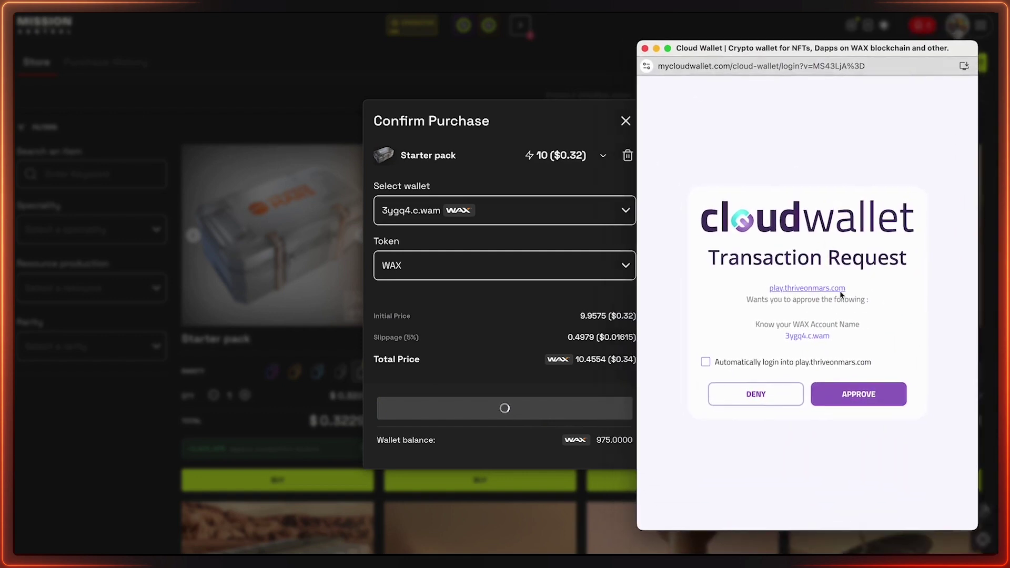
click(855, 394)
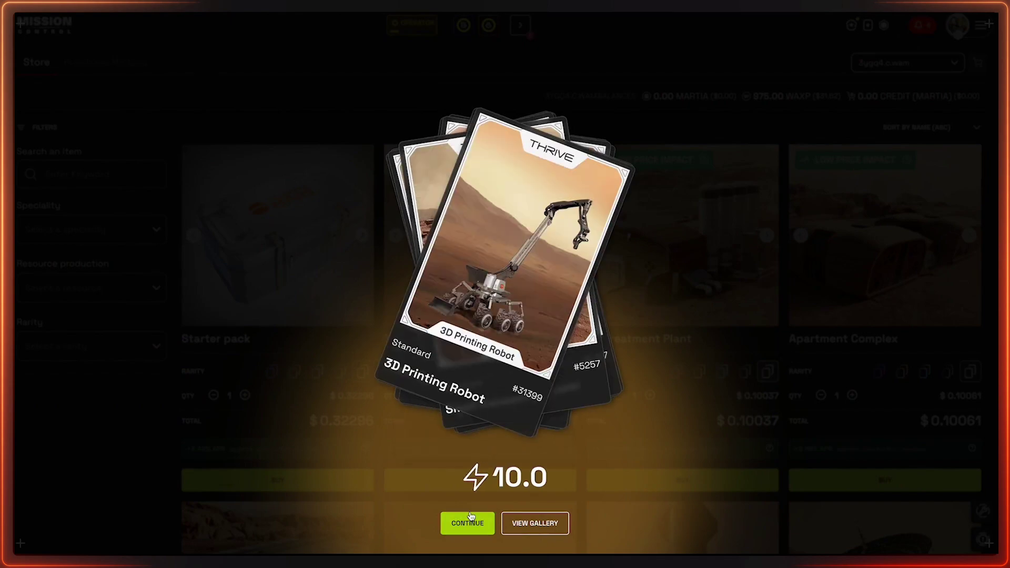
click(482, 518)
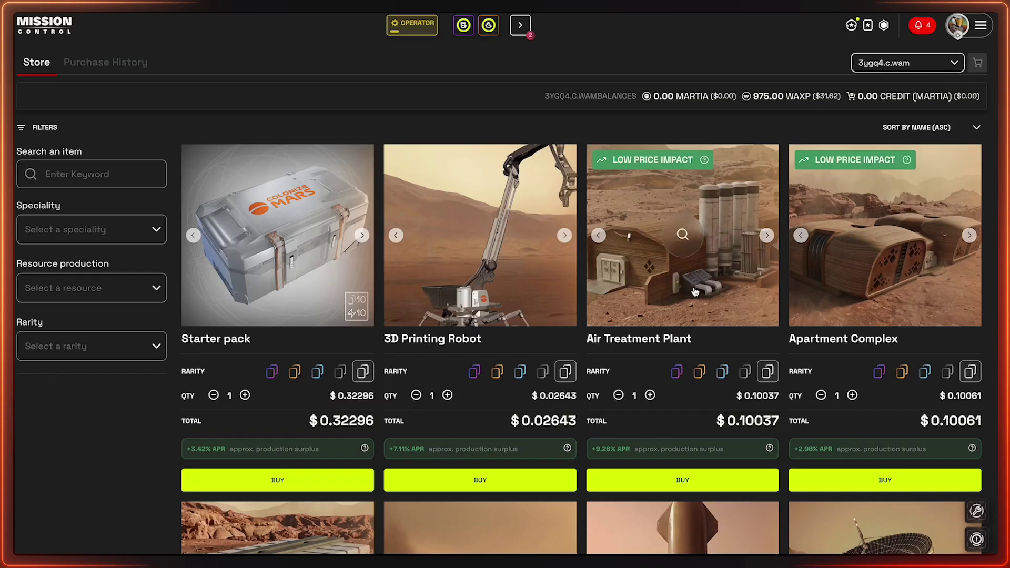
Open the Collection page and look through the card list for the cards received from the Starter pack.
click(981, 26)
click(902, 133)
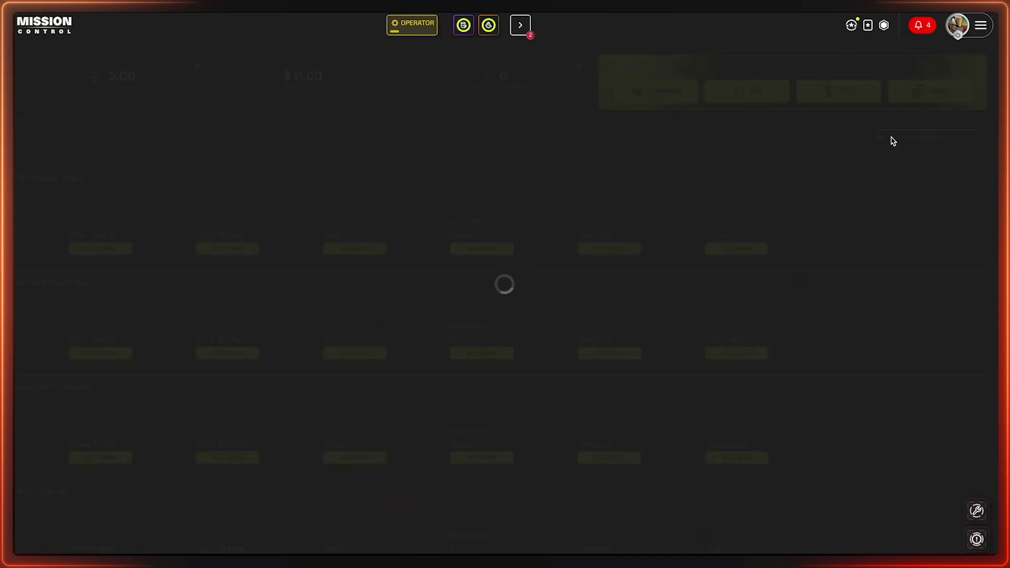
scroll(768, 187, down, 1)
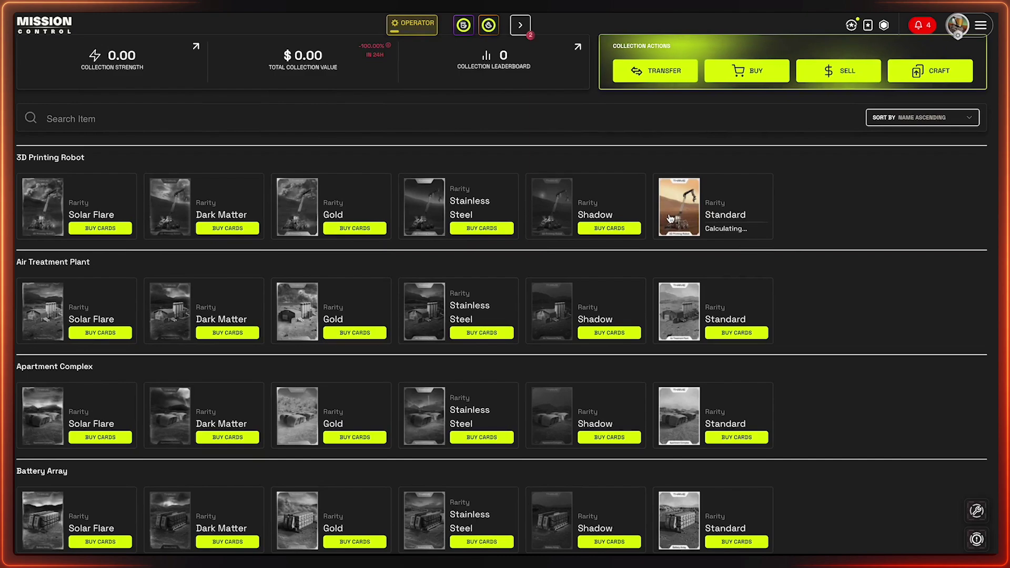
scroll(463, 317, down, 15)
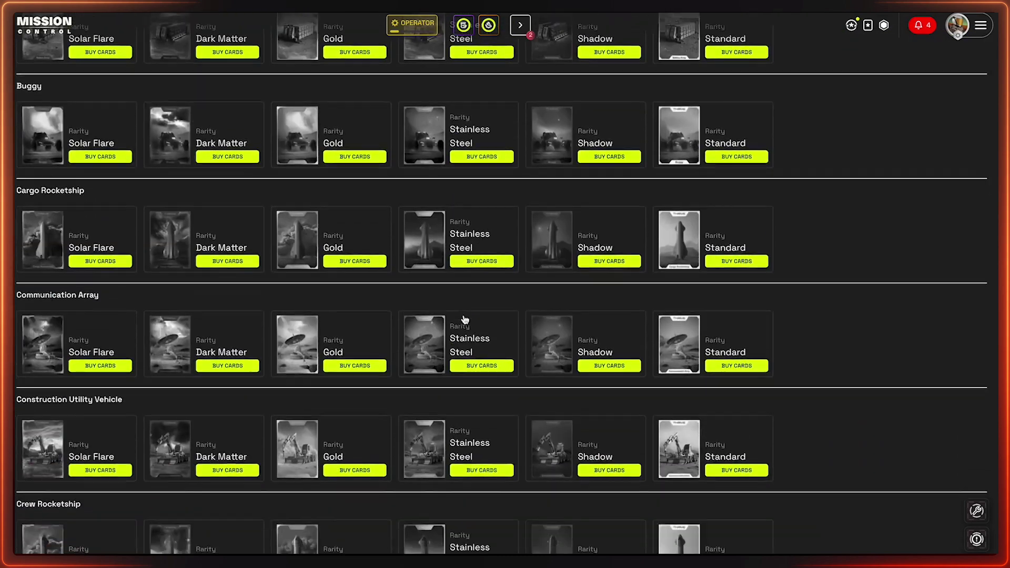
scroll(465, 319, down, 10)
scroll(466, 315, up, 4)
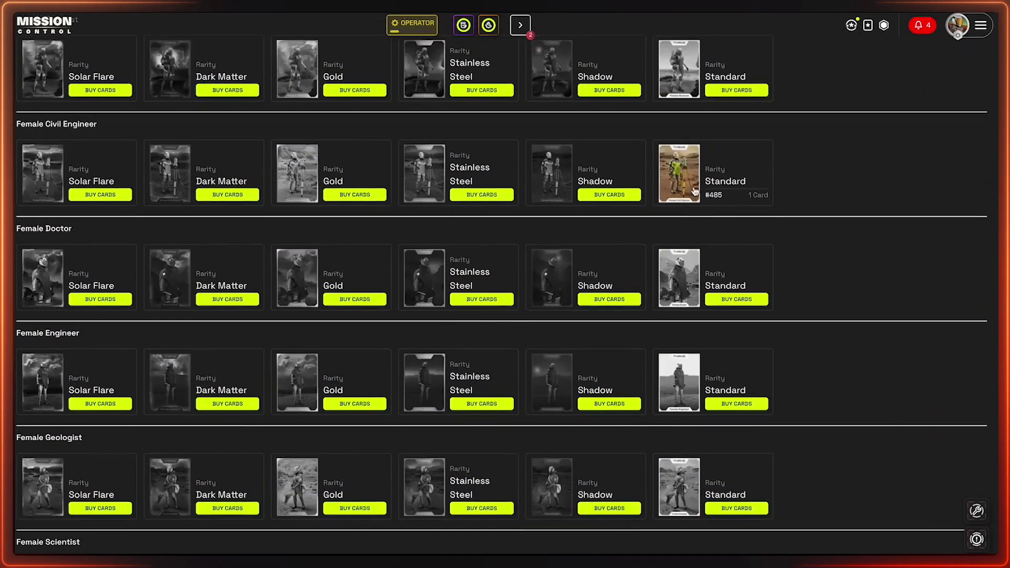
Return to the store and look through the unfiltered item listings.
scroll(657, 239, up, 15)
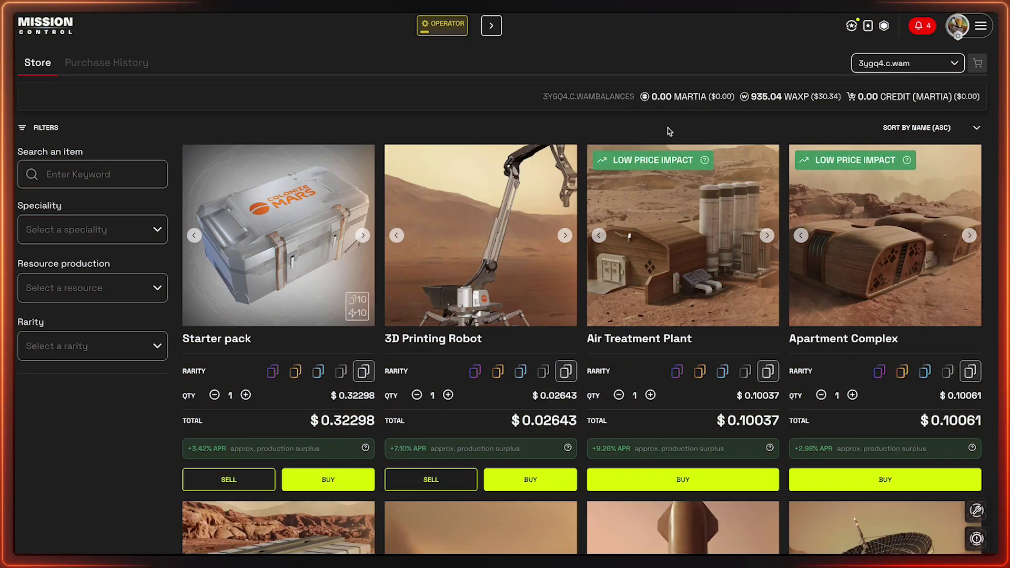
mouse_move(758, 182)
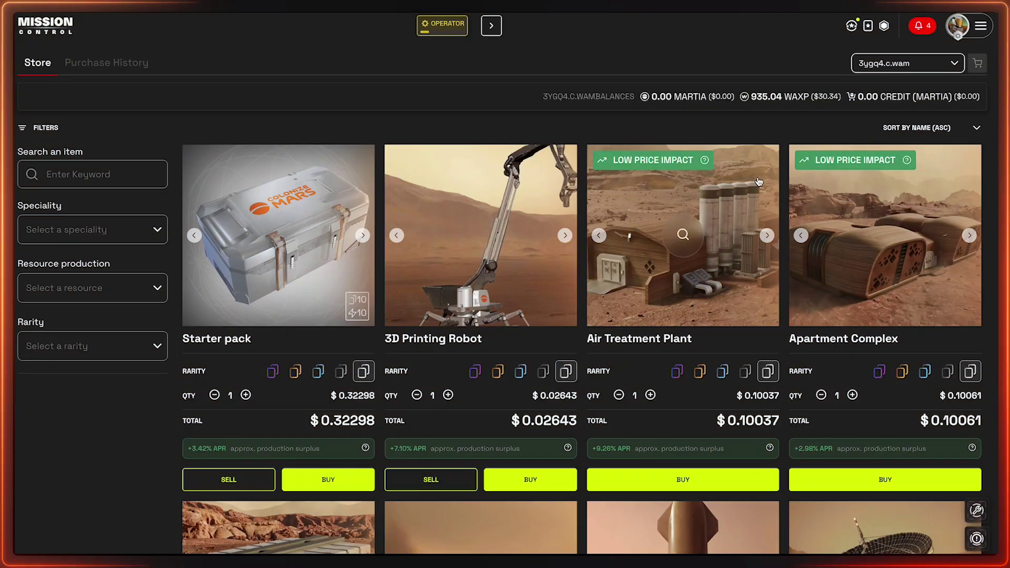
scroll(878, 217, down, 8)
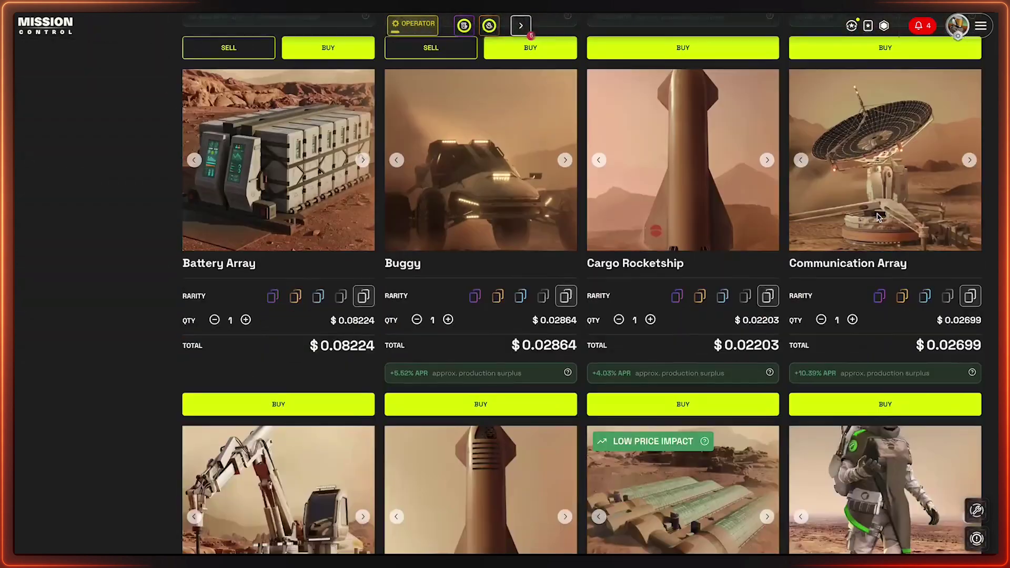
scroll(878, 217, up, 5)
scroll(879, 217, up, 4)
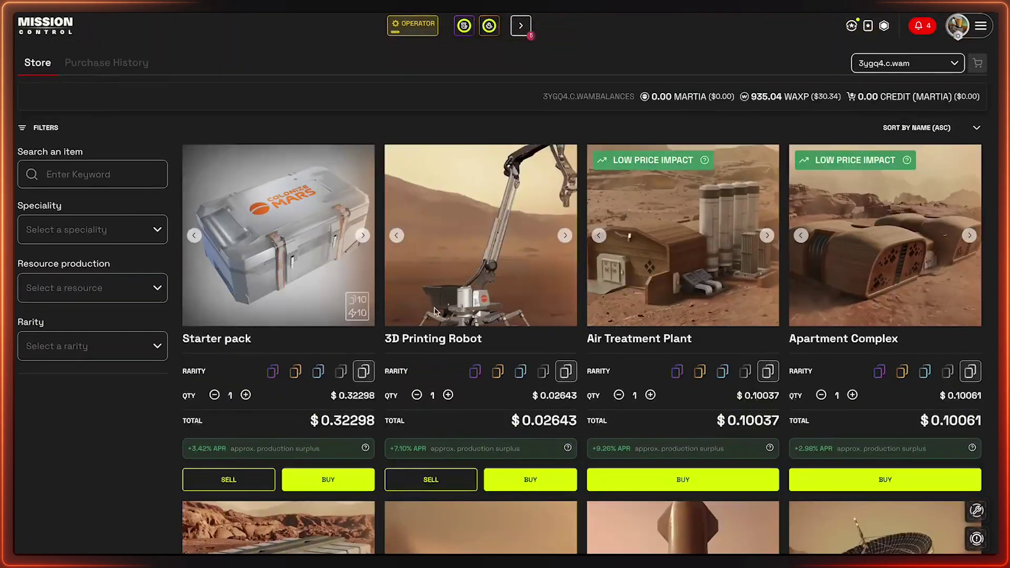
Filter the store items by Power resource production, leaving the speciality filter unset.
click(92, 237)
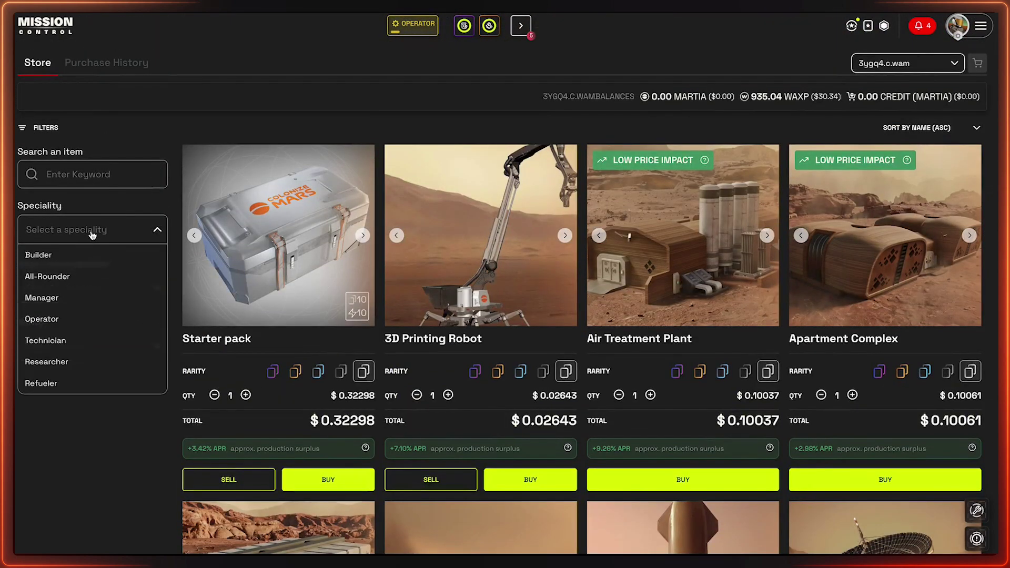
click(92, 237)
click(83, 298)
click(43, 318)
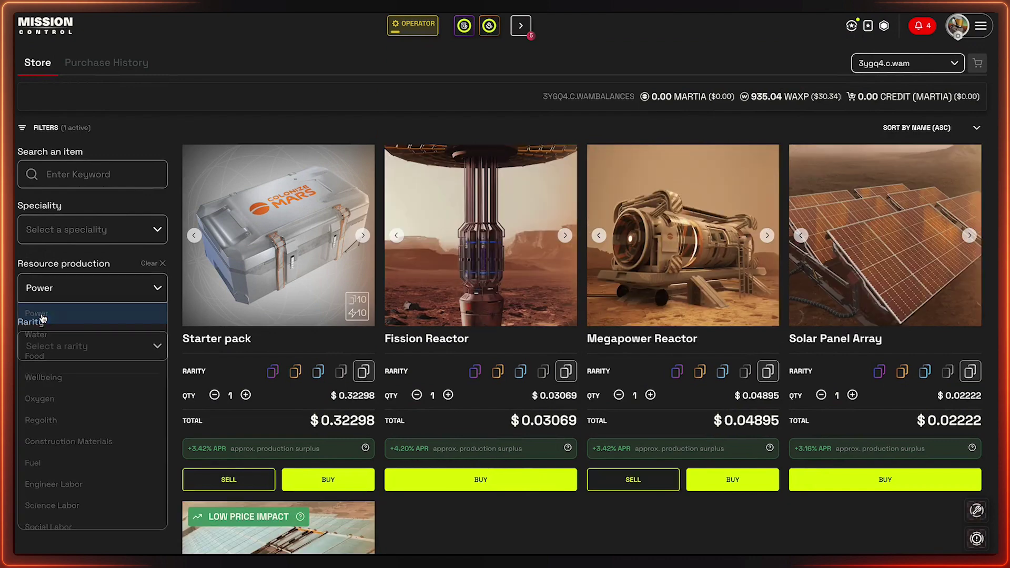
View the production and resistance details of the standard Solar Panel Field card and return to the store.
scroll(504, 315, down, 6)
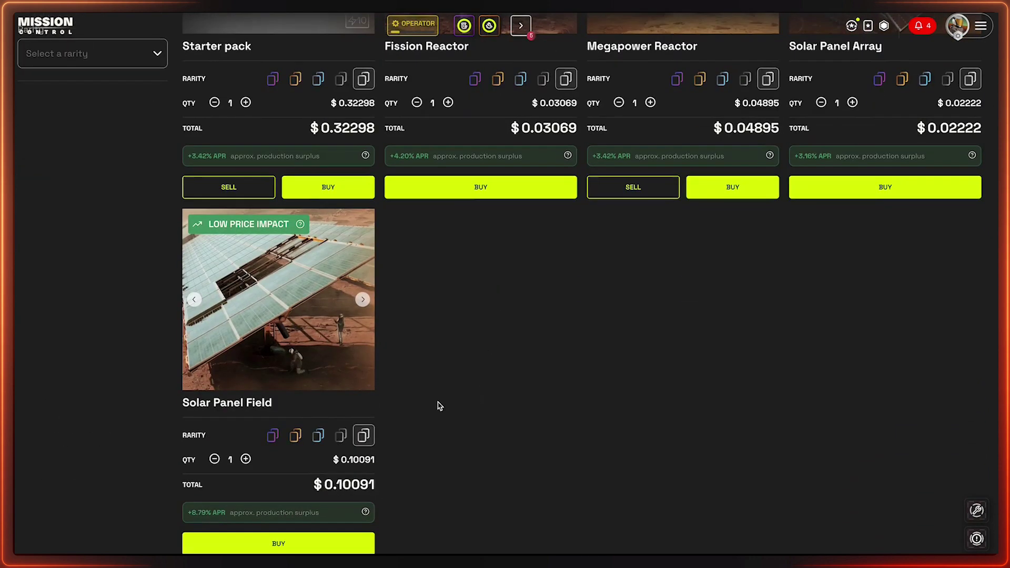
click(264, 303)
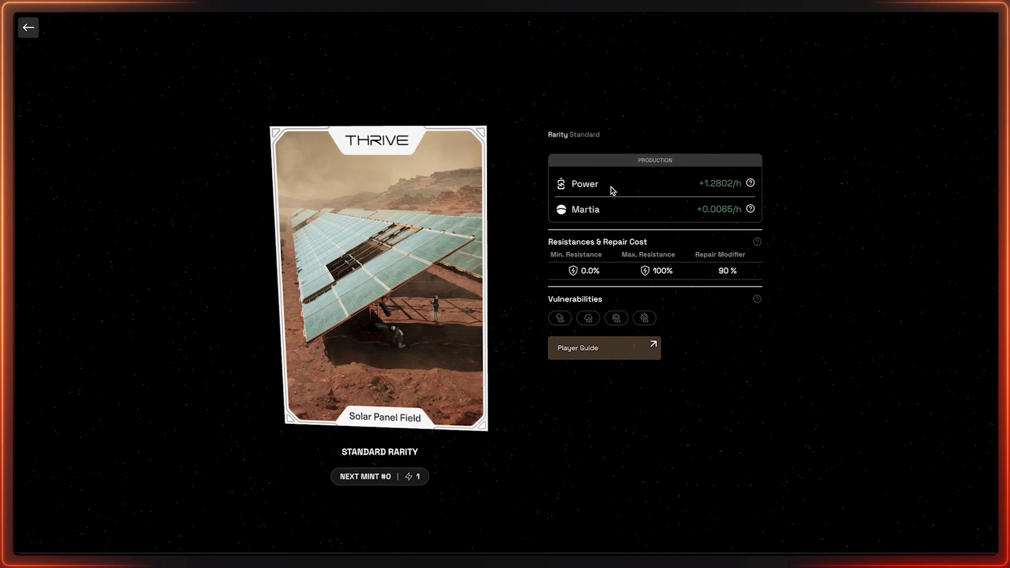
click(27, 27)
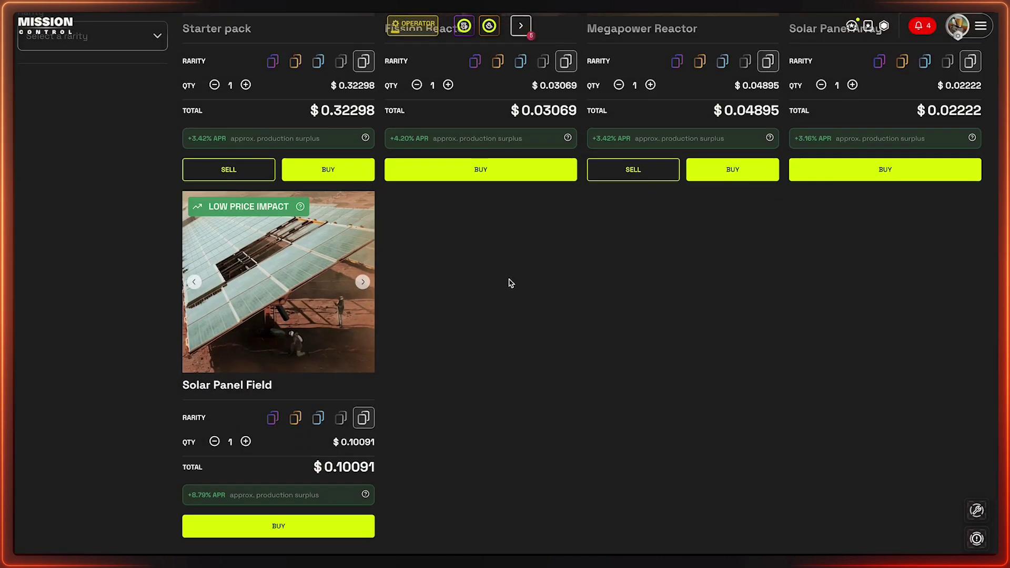
Select the Stainless Steel rarity for the Solar Panel Field, inspect its details and enlarged artwork, and return to the store.
click(317, 419)
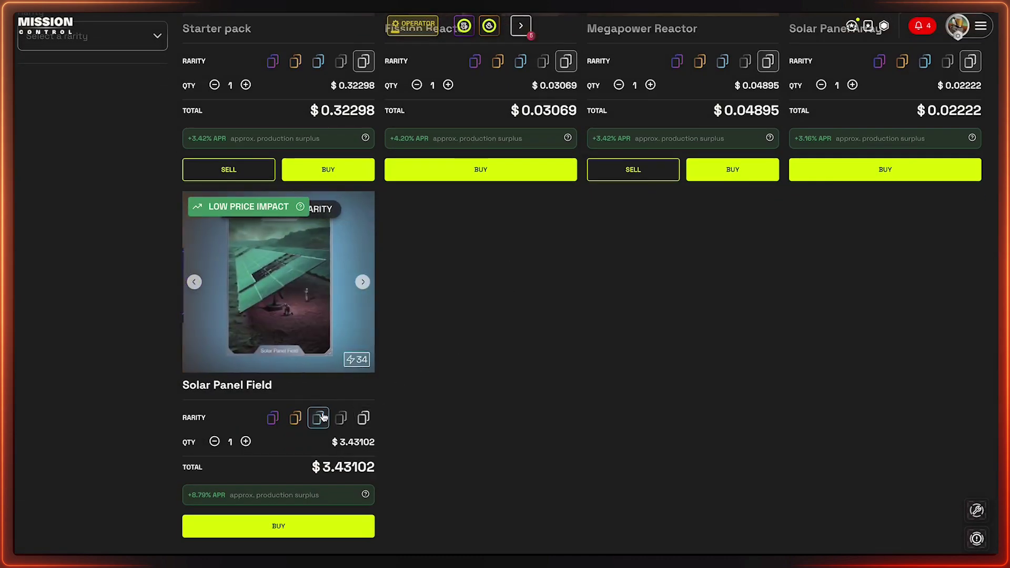
click(241, 281)
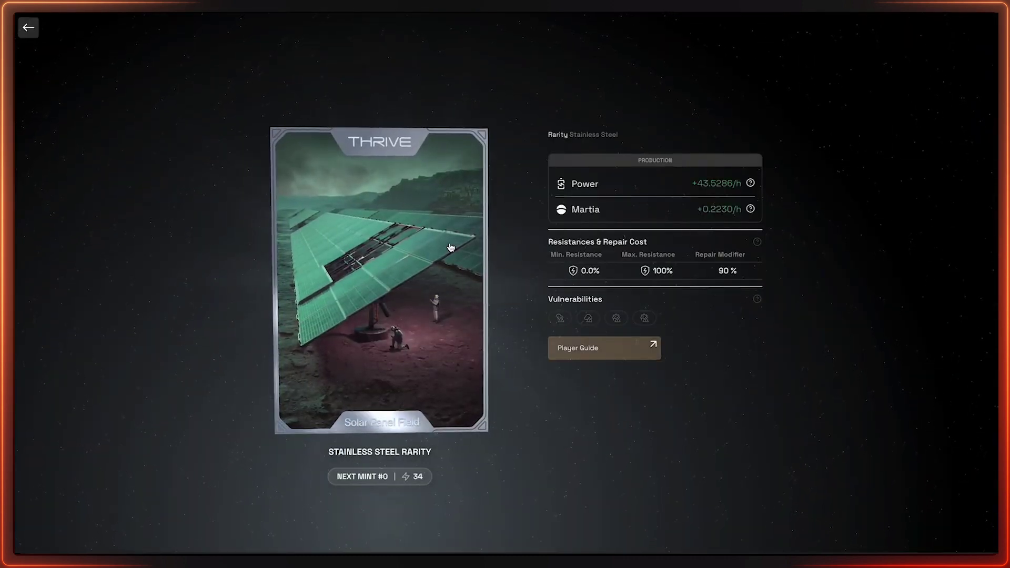
click(293, 283)
click(245, 296)
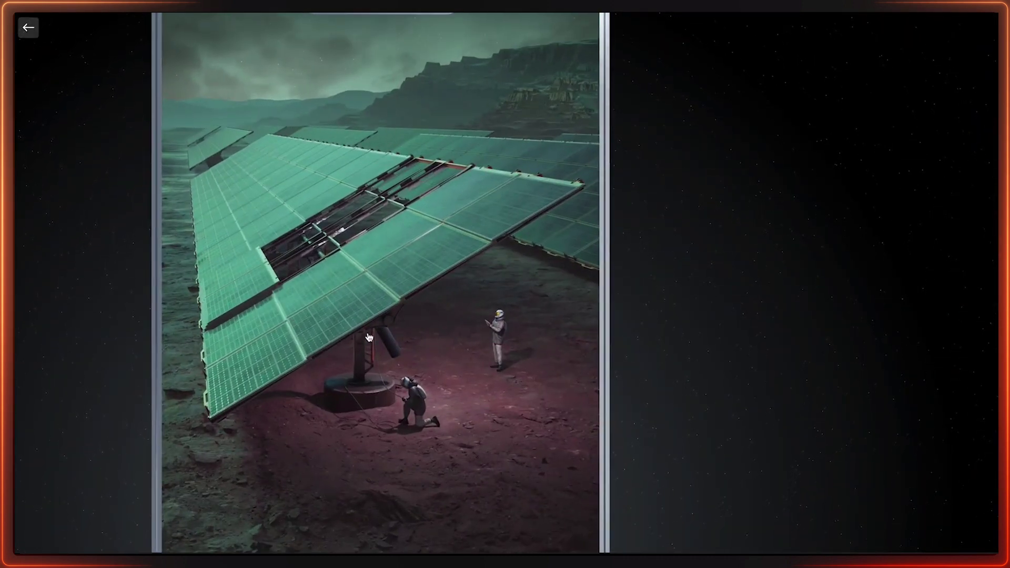
click(400, 337)
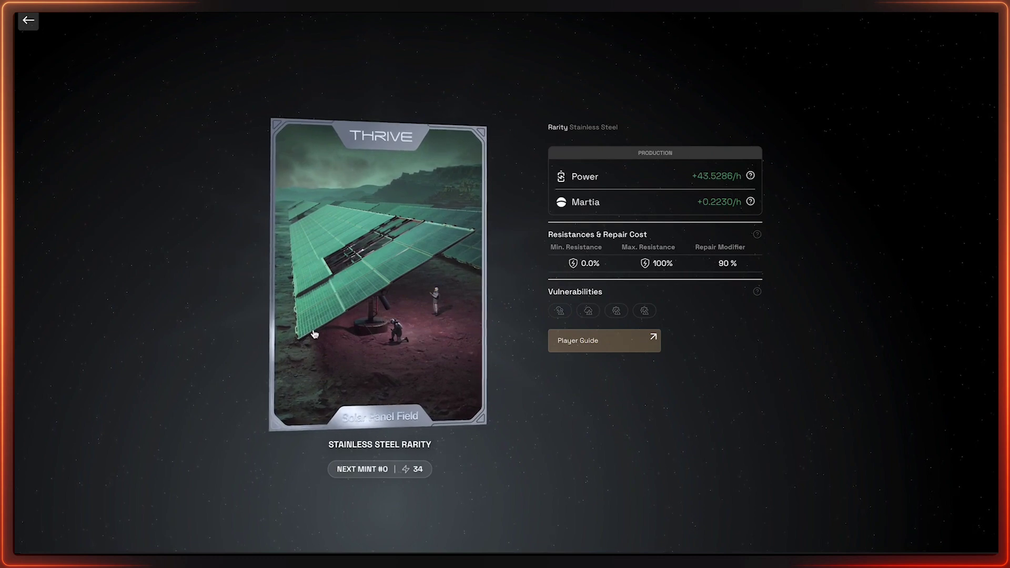
click(29, 20)
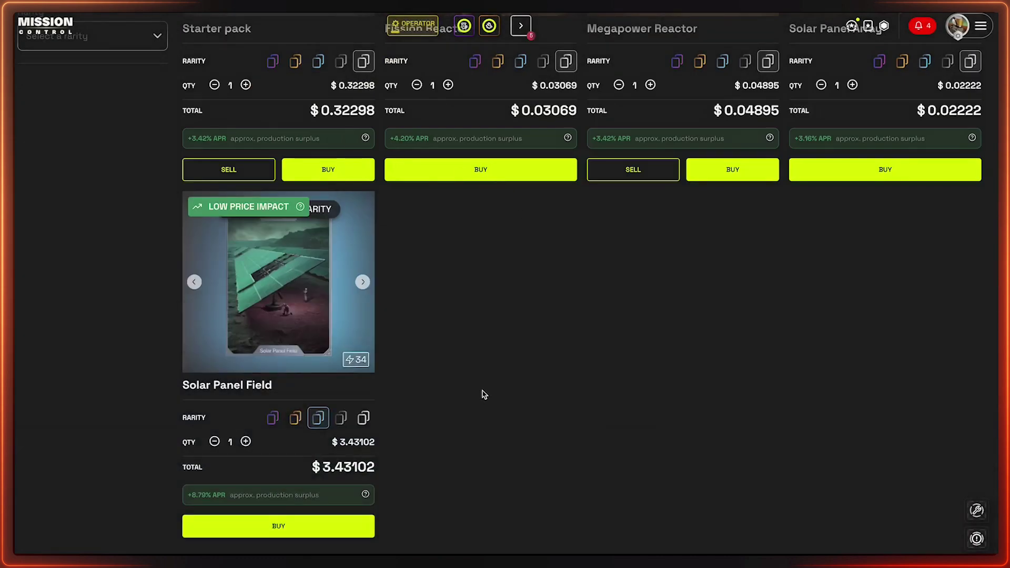
Switch the Solar Panel Field to the Shadow rarity and add one card to the cart.
click(340, 418)
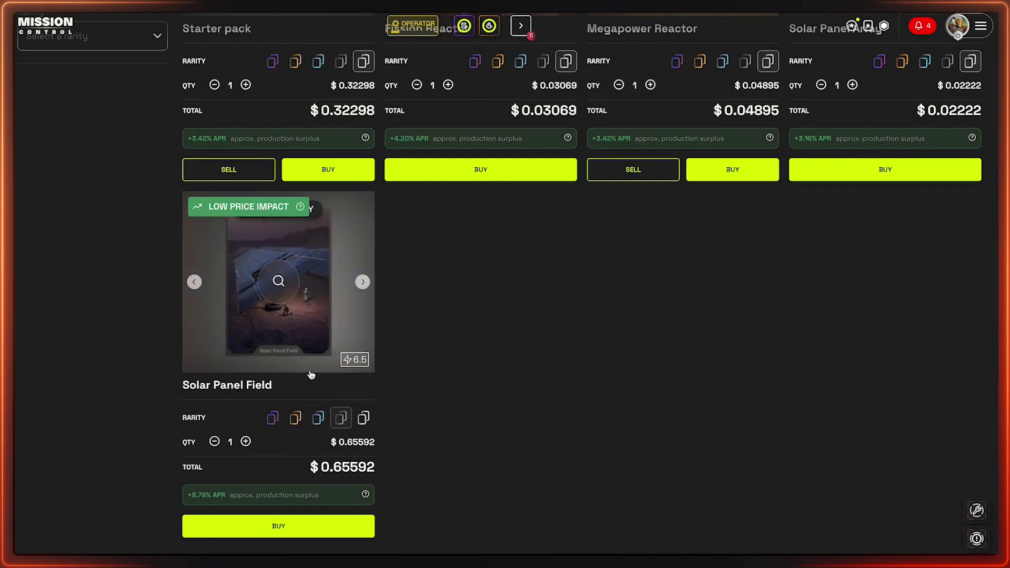
click(275, 527)
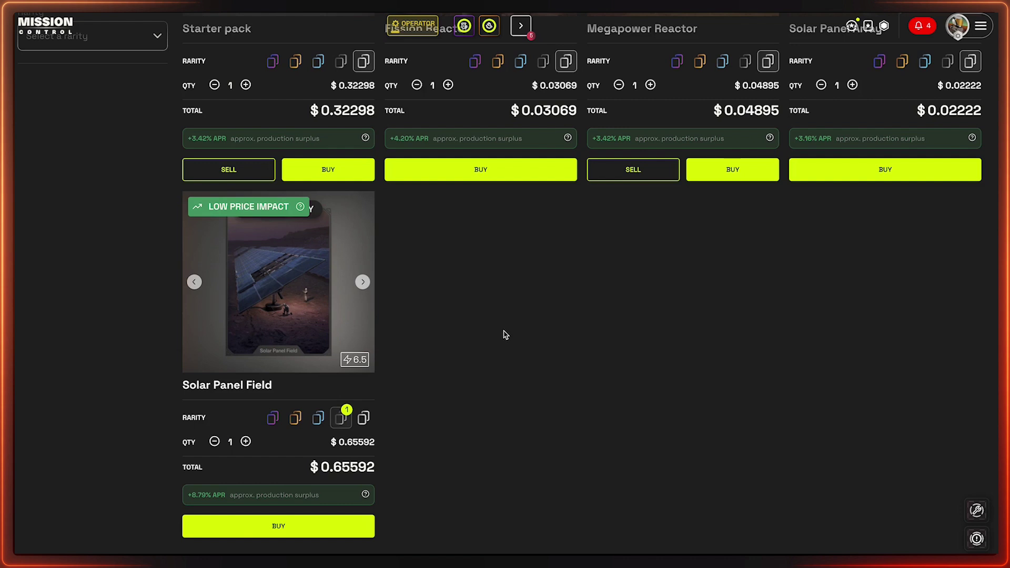
Examine the Solar Panel Field's price impact and production surplus APR, and compare the APR with the other Power items.
mouse_move(200, 211)
drag(191, 494, 225, 495)
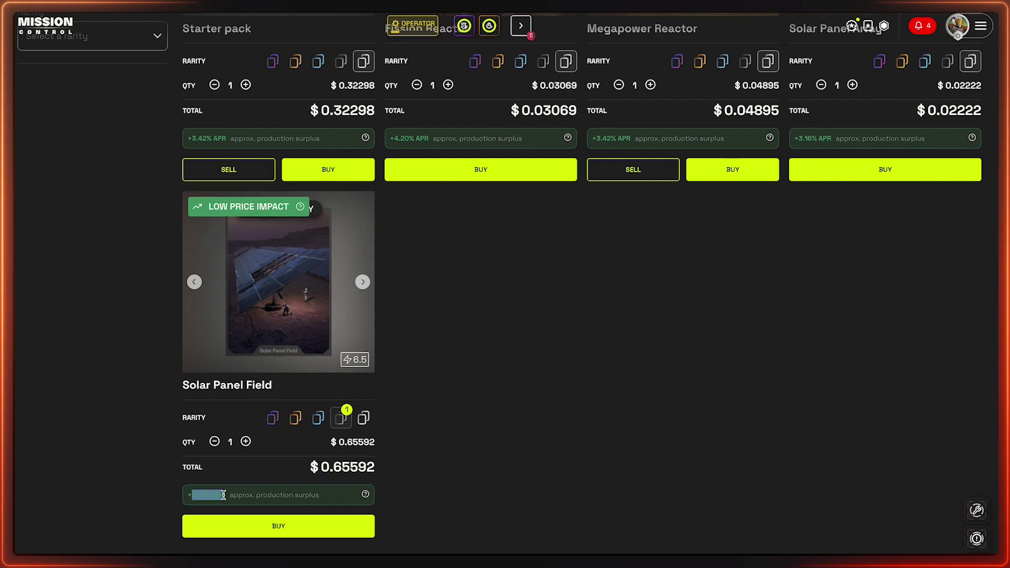
click(452, 471)
mouse_move(365, 496)
scroll(456, 498, up, 4)
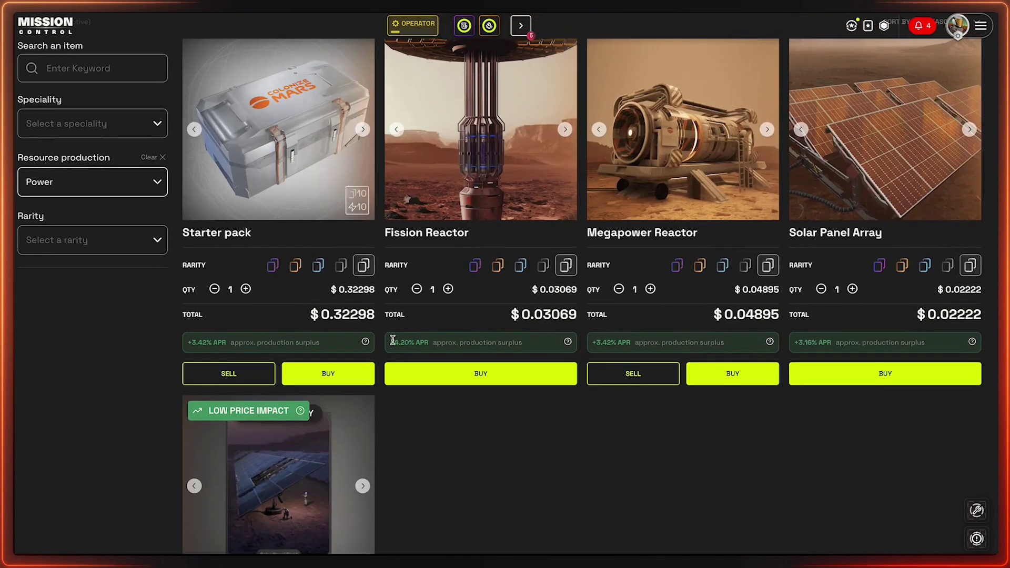
scroll(524, 462, up, 2)
scroll(526, 465, down, 6)
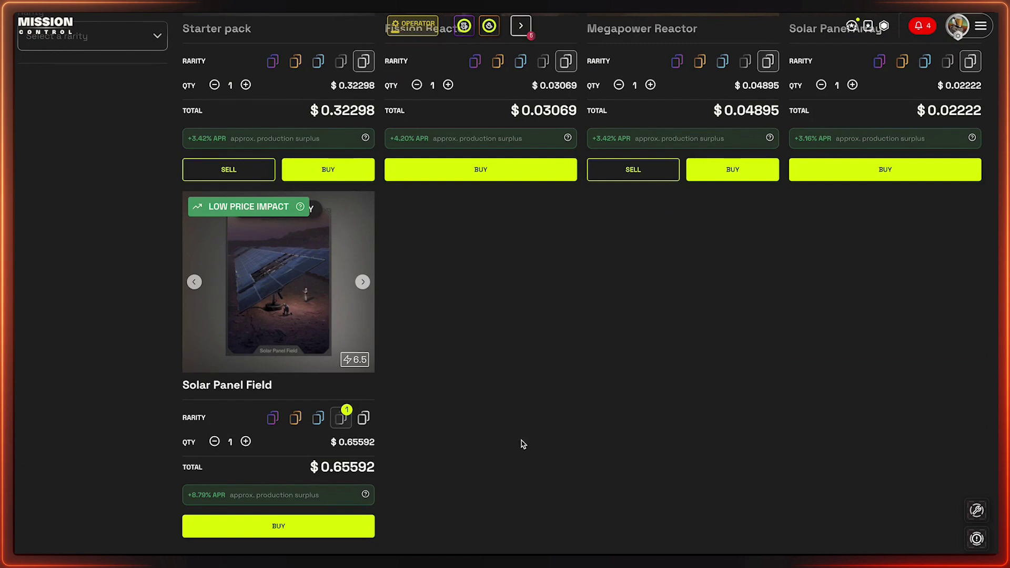
Add one standard Megapower Reactor to the cart, open the purchase confirmation and choose WAX as the payment token.
scroll(684, 421, up, 5)
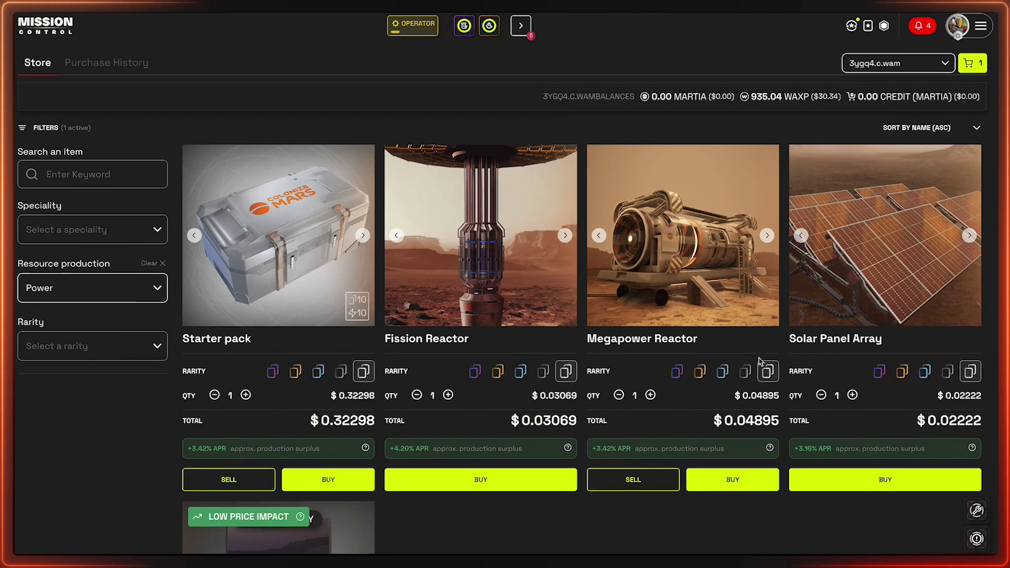
click(738, 487)
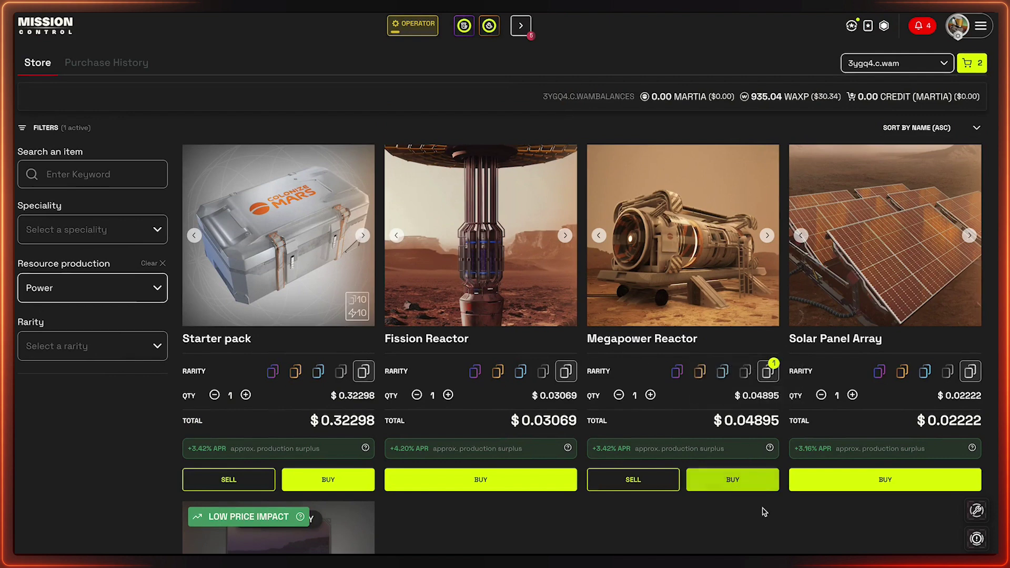
click(971, 65)
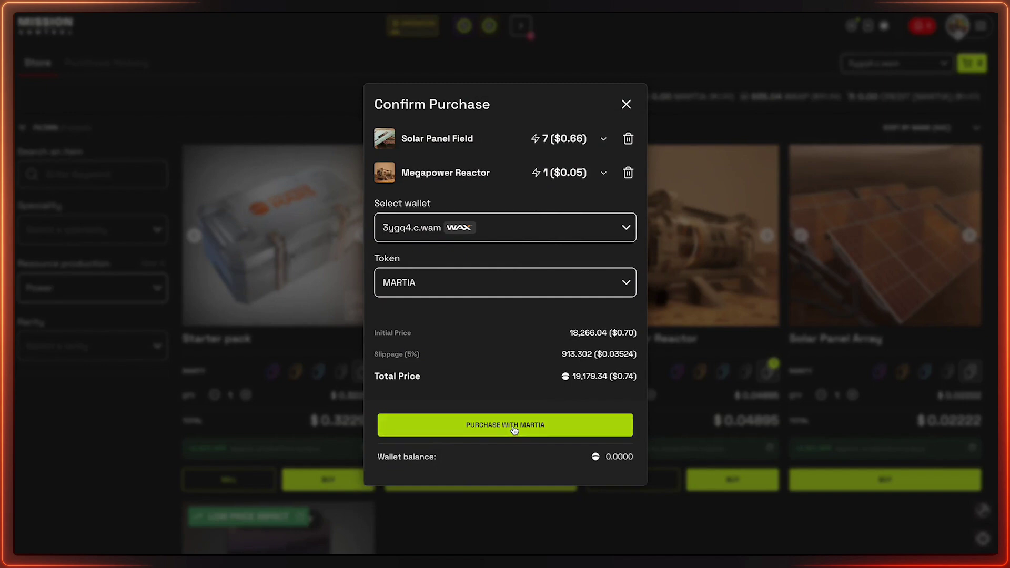
click(507, 287)
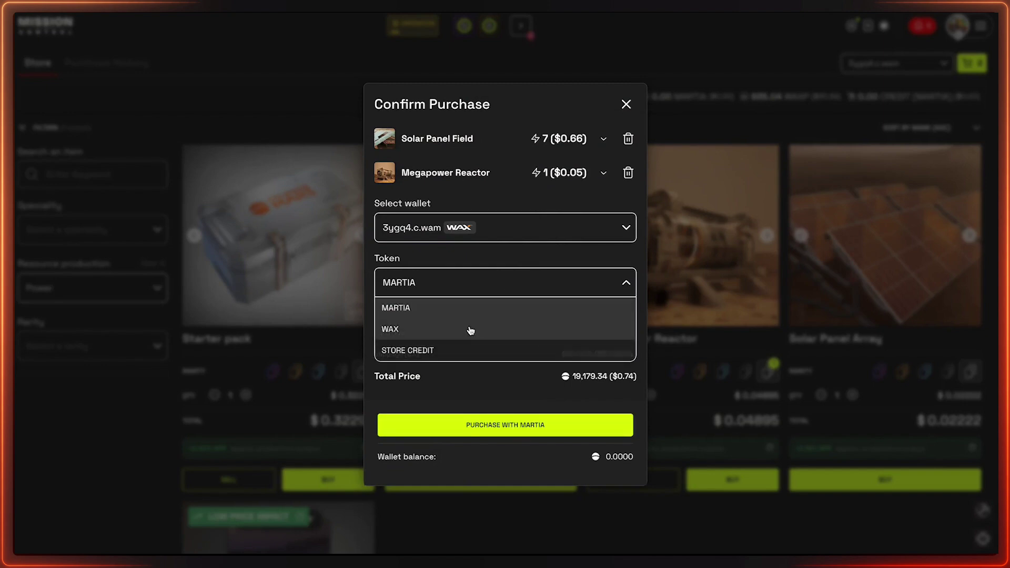
click(469, 330)
Purchase the Solar Panel Field and Megapower Reactor with WAX, approve the Cloud Wallet transaction, and continue past the card reveal.
click(491, 432)
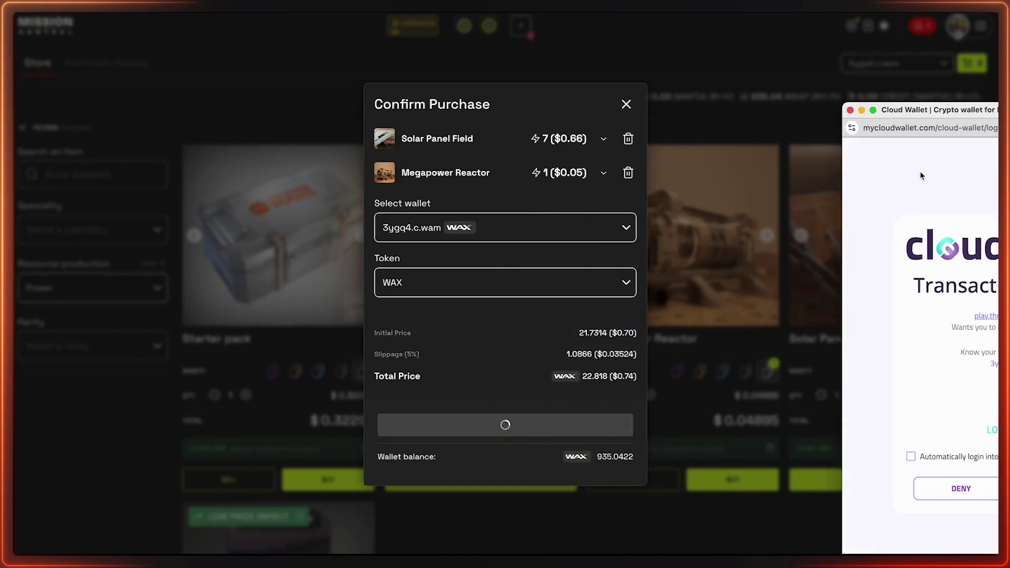
click(856, 356)
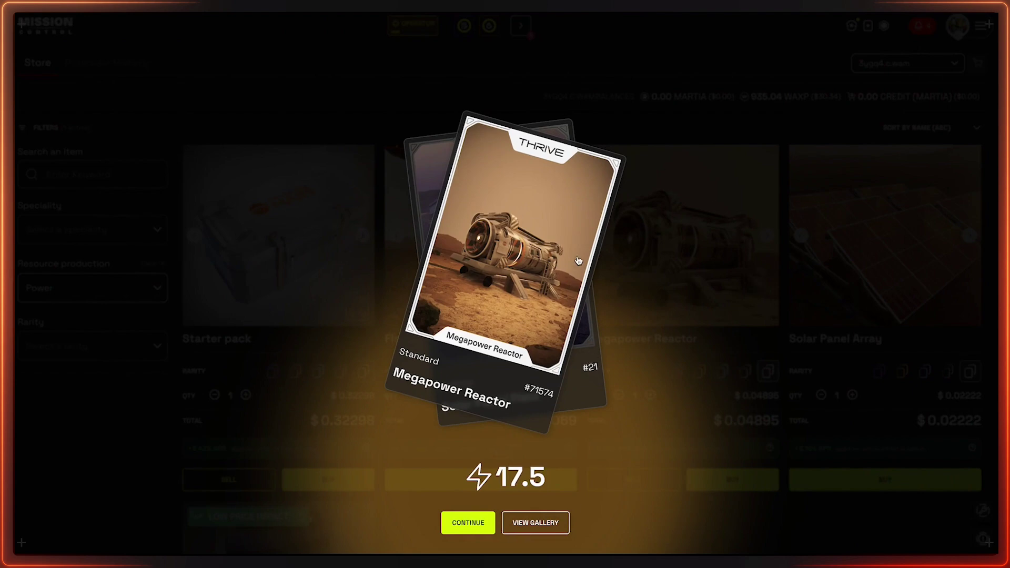
click(467, 523)
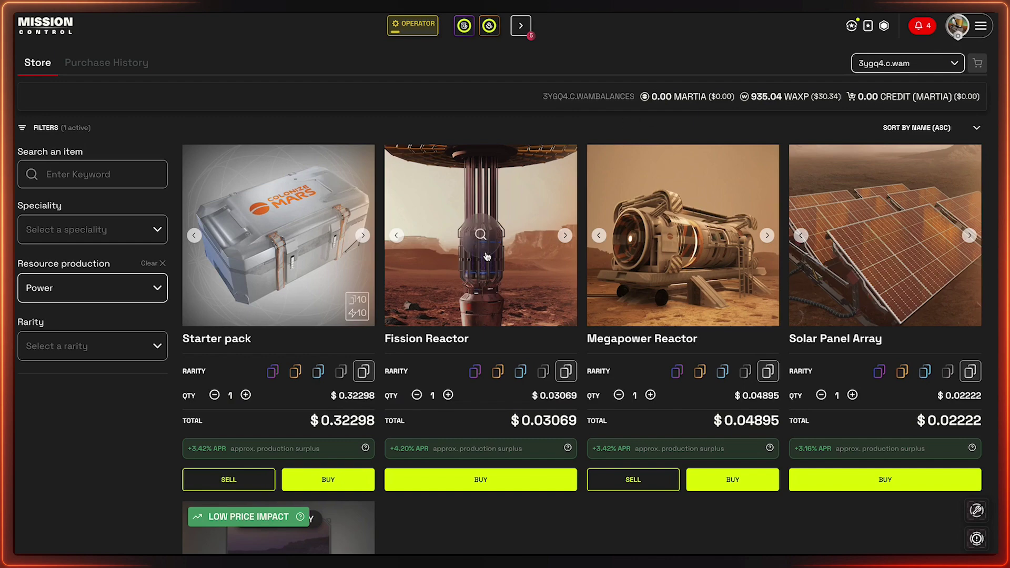
scroll(482, 247, down, 1)
scroll(481, 274, down, 1)
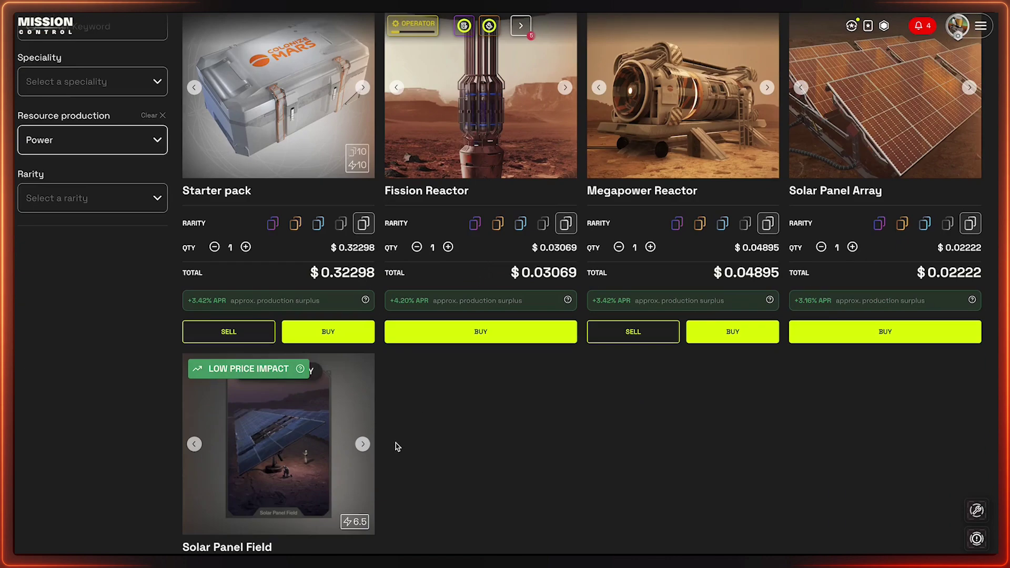
scroll(475, 491, up, 3)
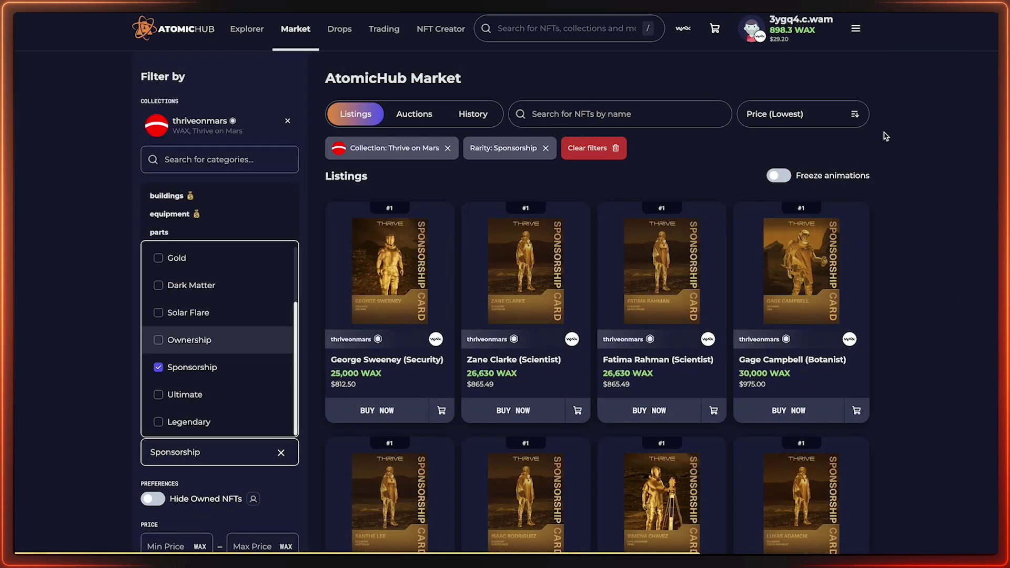
In the AtomicHub market, close the rarity options and look through the Thrive on Mars Sponsorship card listings.
click(886, 136)
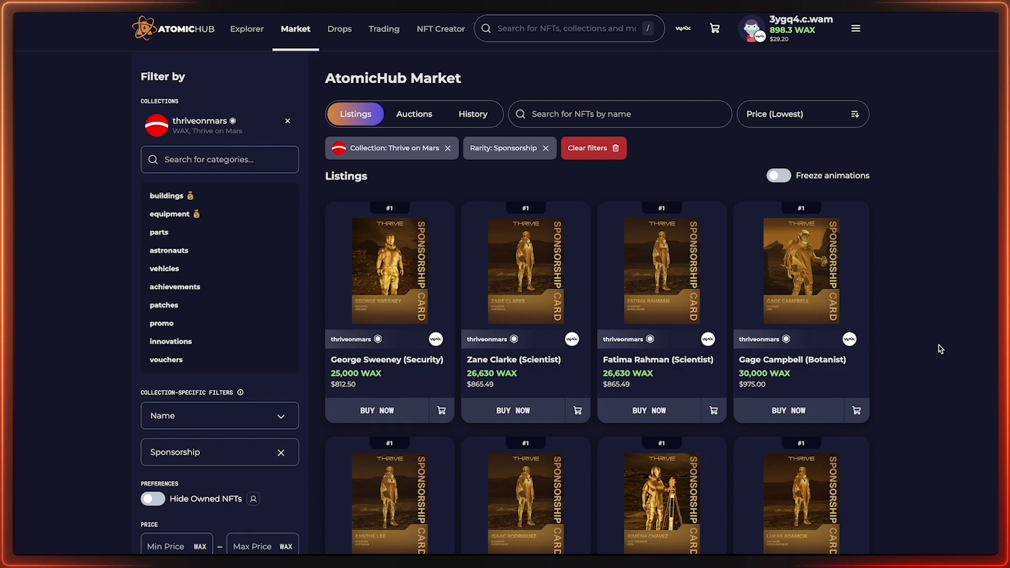
scroll(434, 322, down, 3)
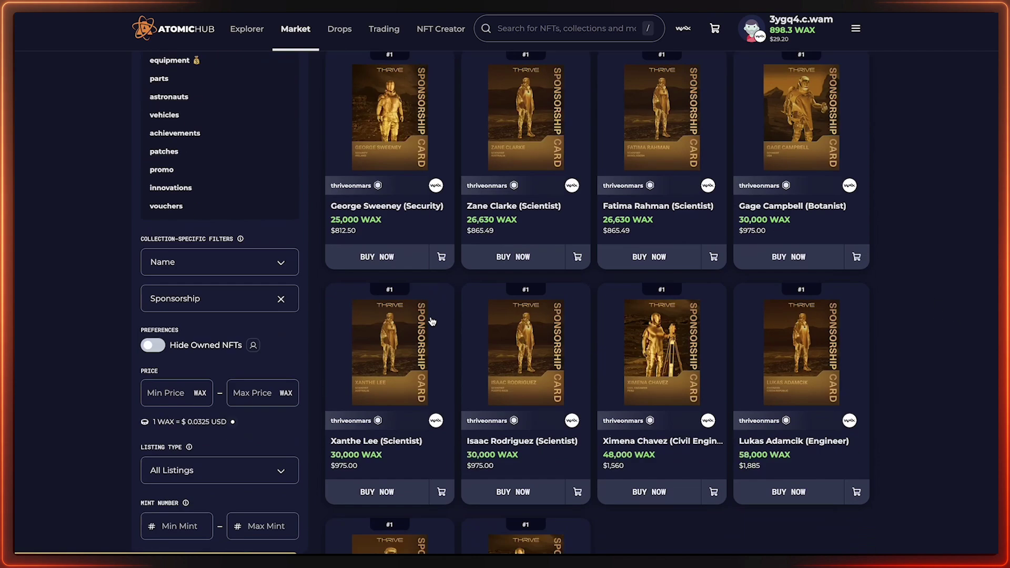
scroll(618, 403, up, 2)
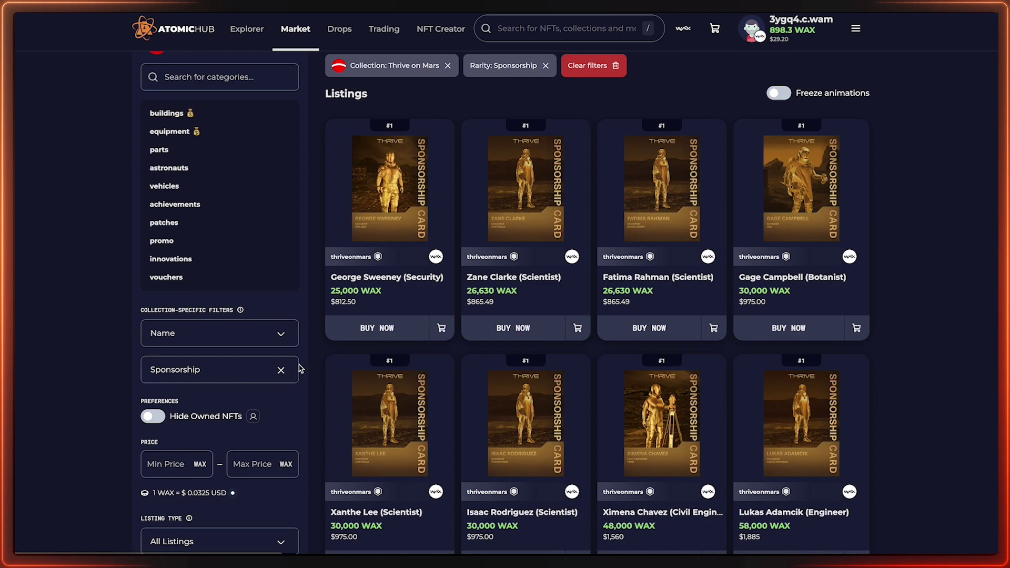
Replace the Sponsorship rarity filter with Ownership and view the Thrive on Mars Ownership card listings.
click(281, 373)
click(198, 376)
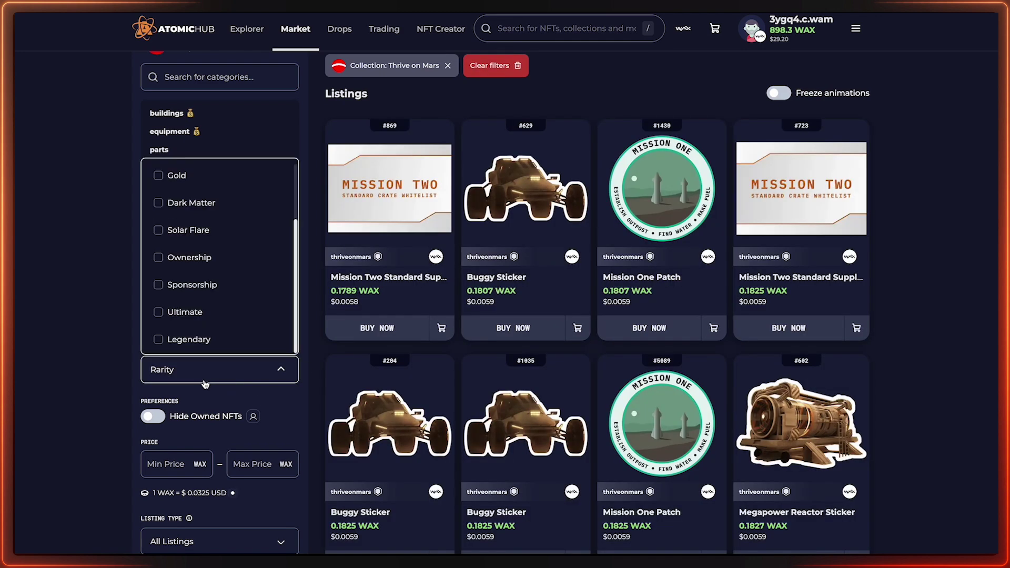
click(159, 257)
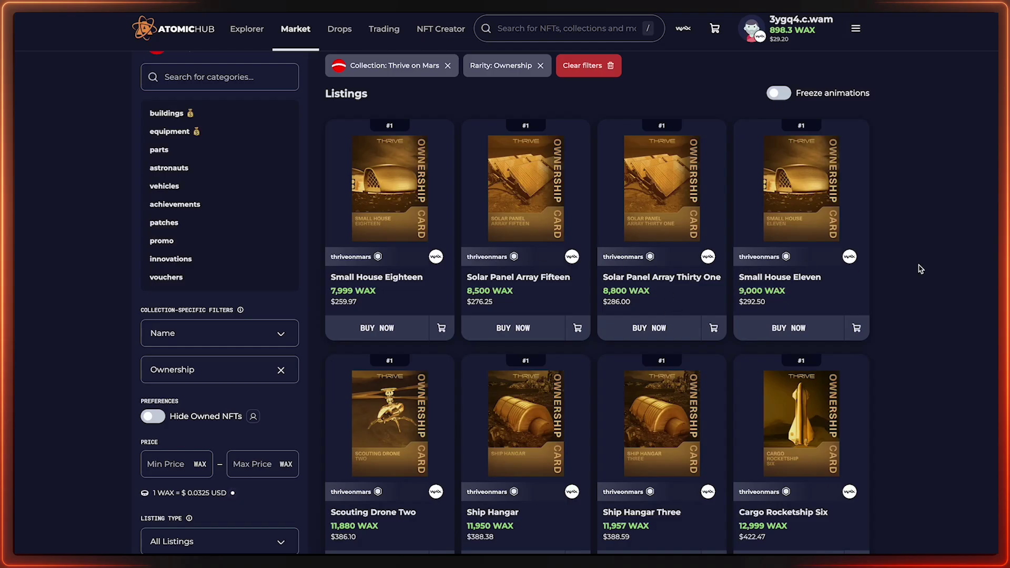
scroll(915, 268, up, 2)
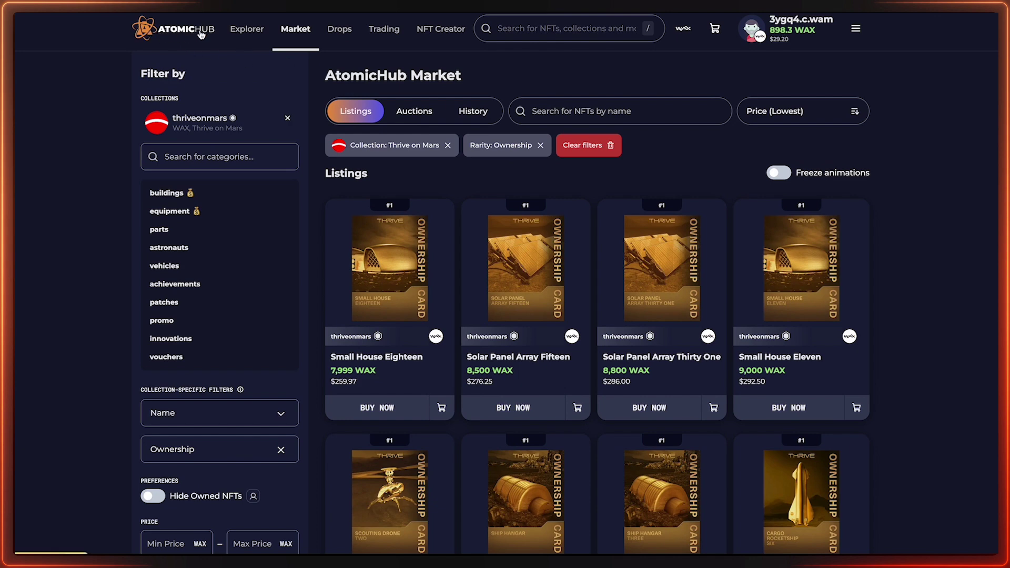
scroll(934, 278, up, 1)
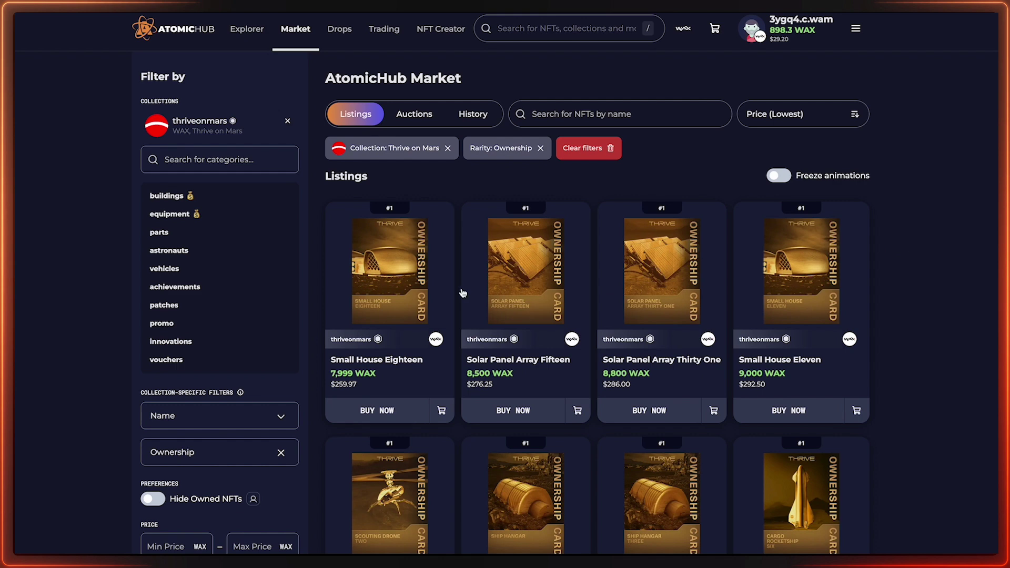
Open the Small House Eighteen Ownership listing, agree to AtomicHub's terms to review its purchase details, and close the purchase without buying.
click(415, 283)
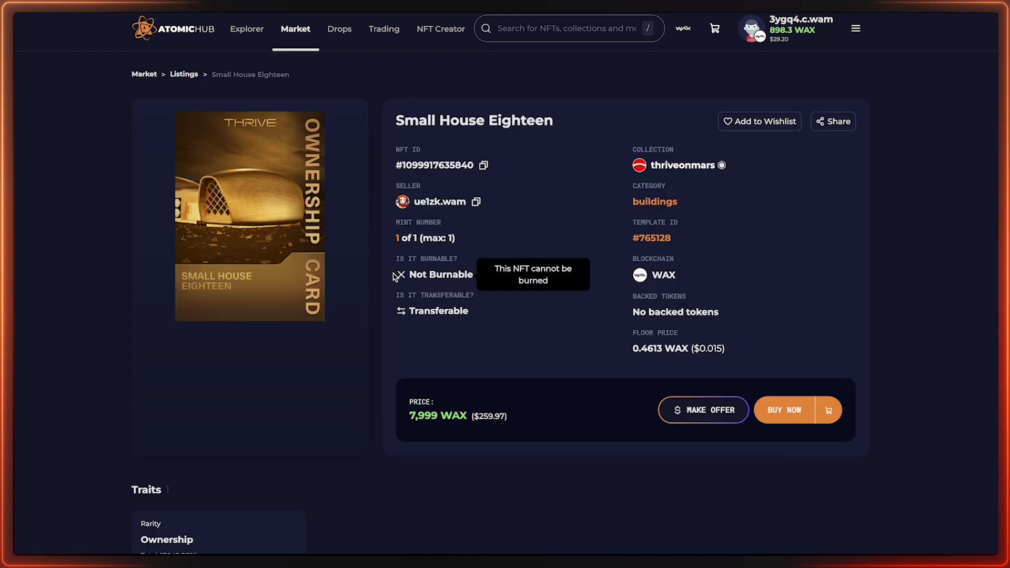
click(790, 410)
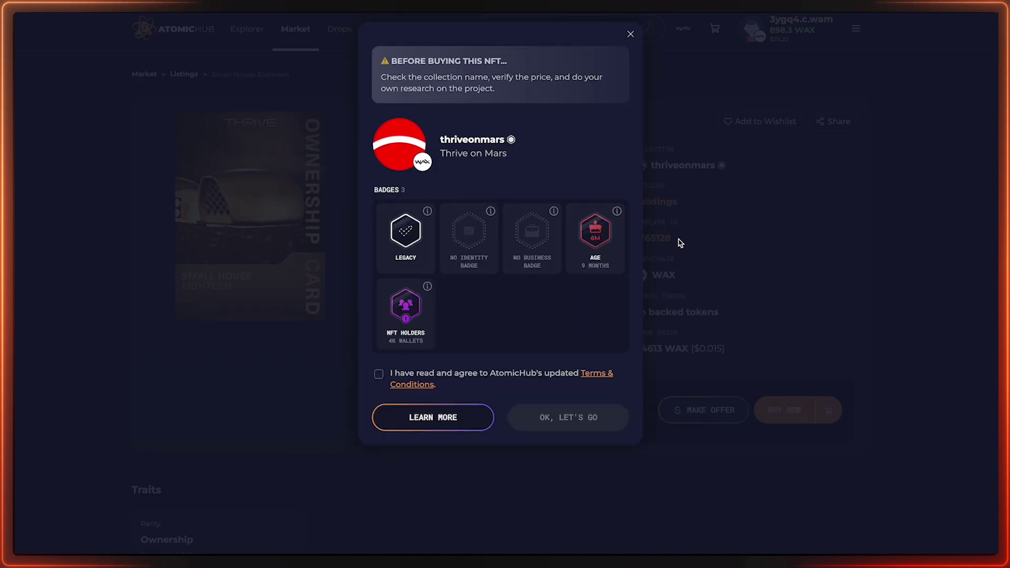
click(379, 374)
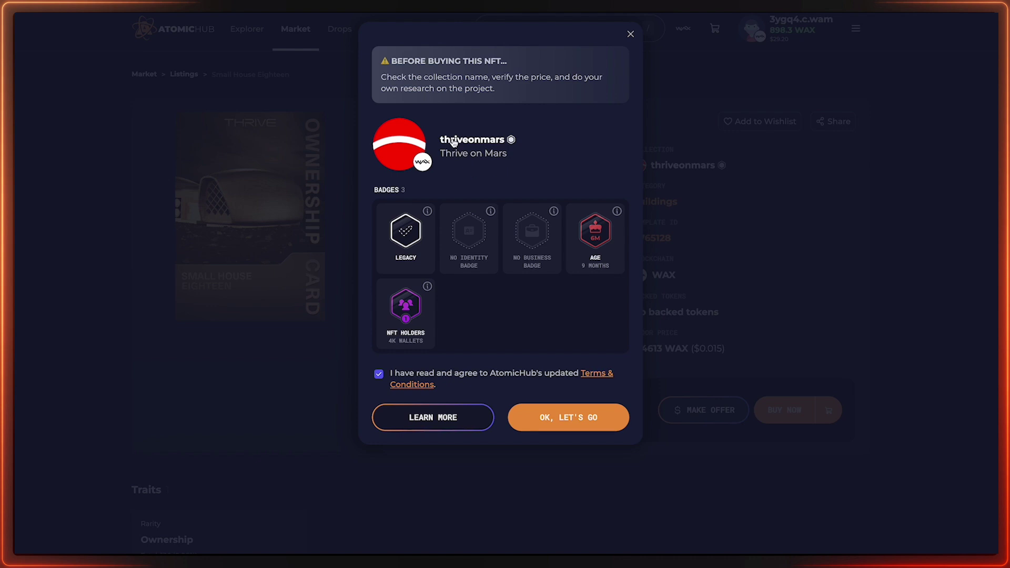
click(545, 422)
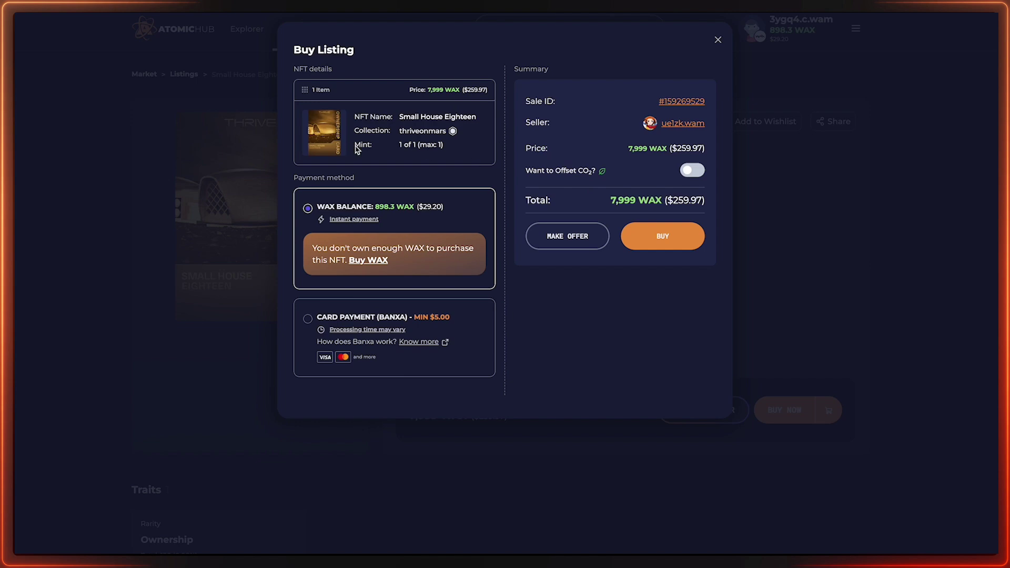
click(718, 41)
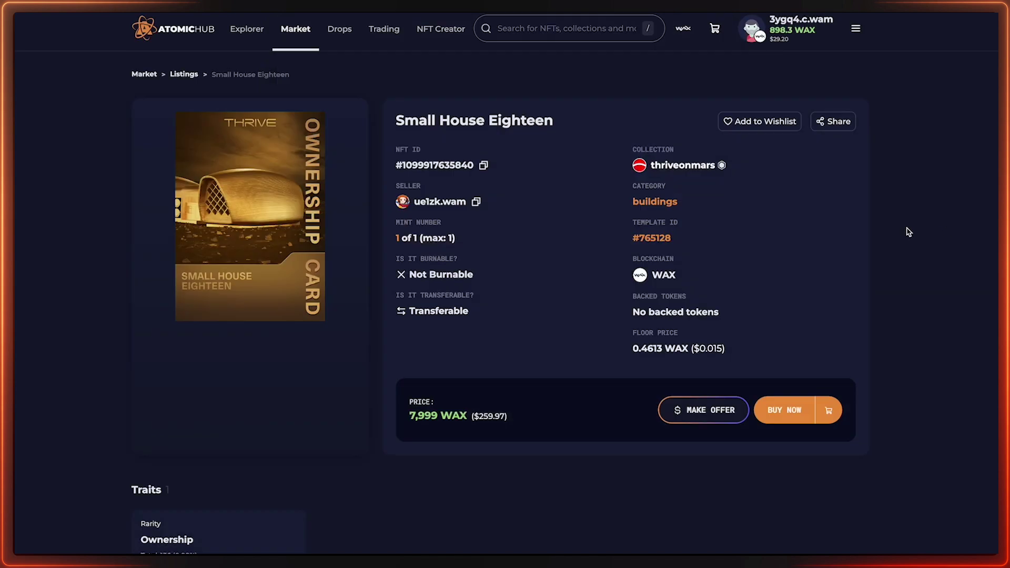
Return to the market listings and look through all Thrive on Mars items sorted by lowest price.
click(185, 75)
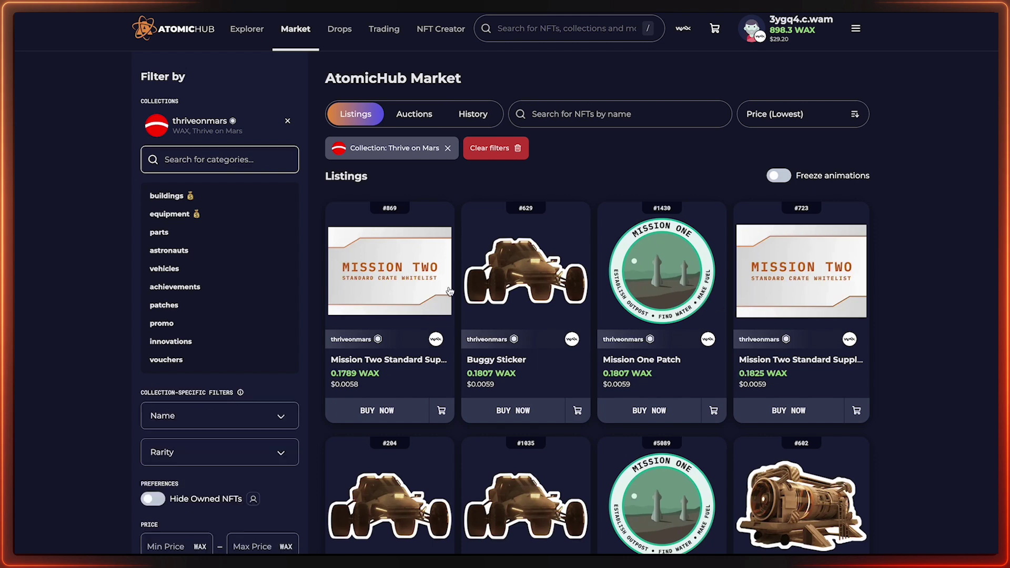
scroll(811, 416, down, 1)
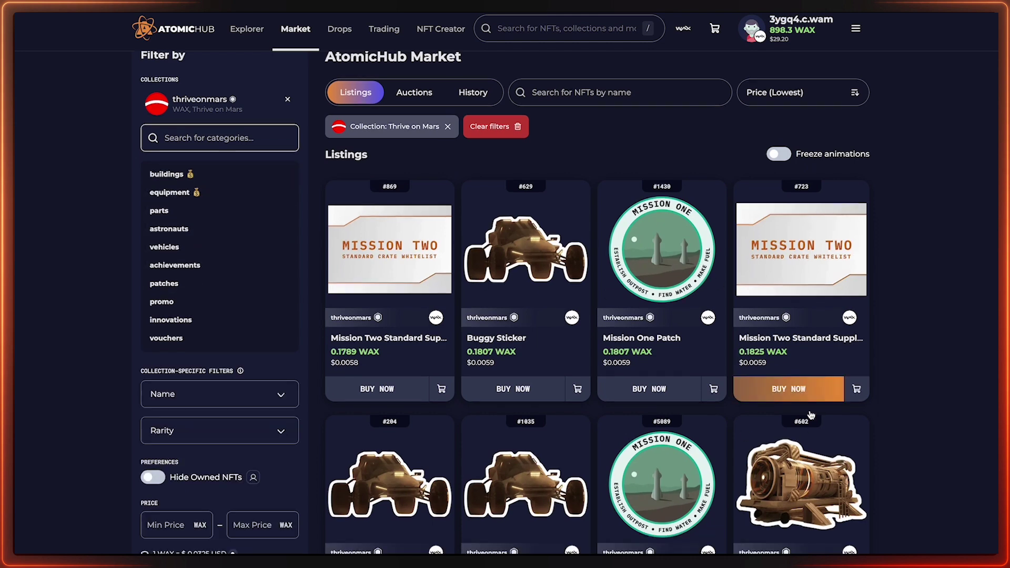
scroll(810, 415, down, 2)
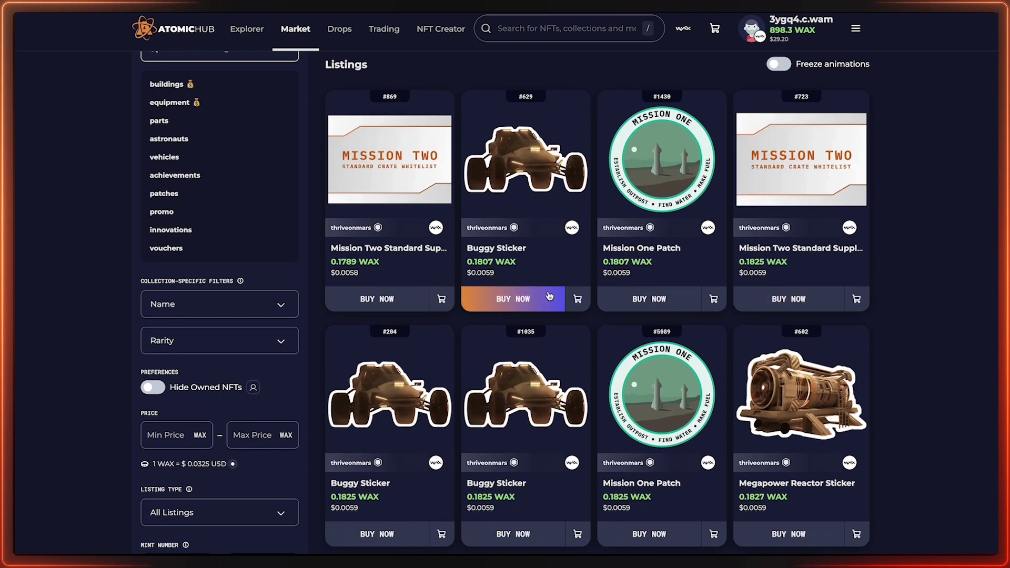
scroll(548, 295, down, 3)
scroll(505, 302, up, 3)
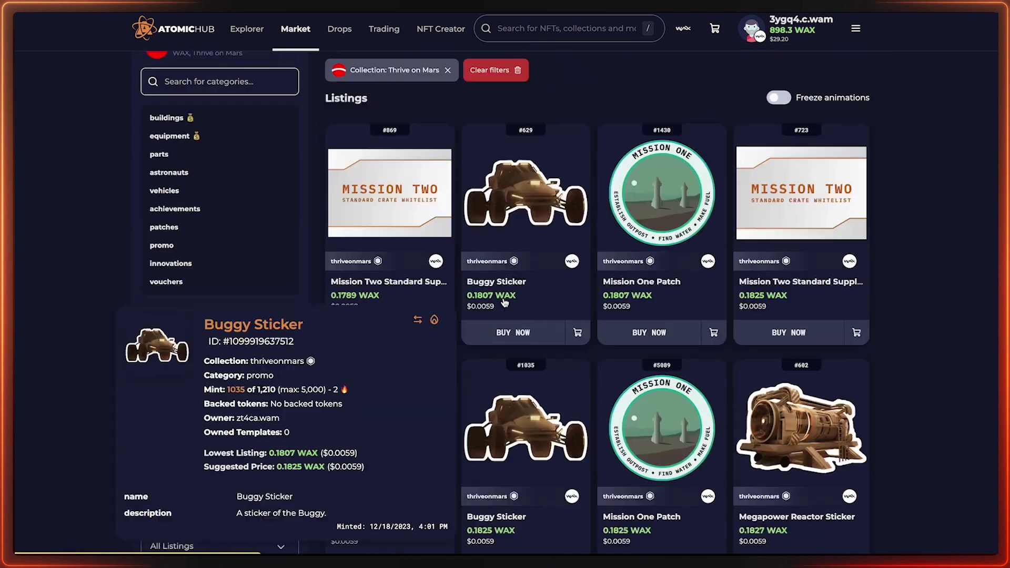
scroll(505, 302, up, 2)
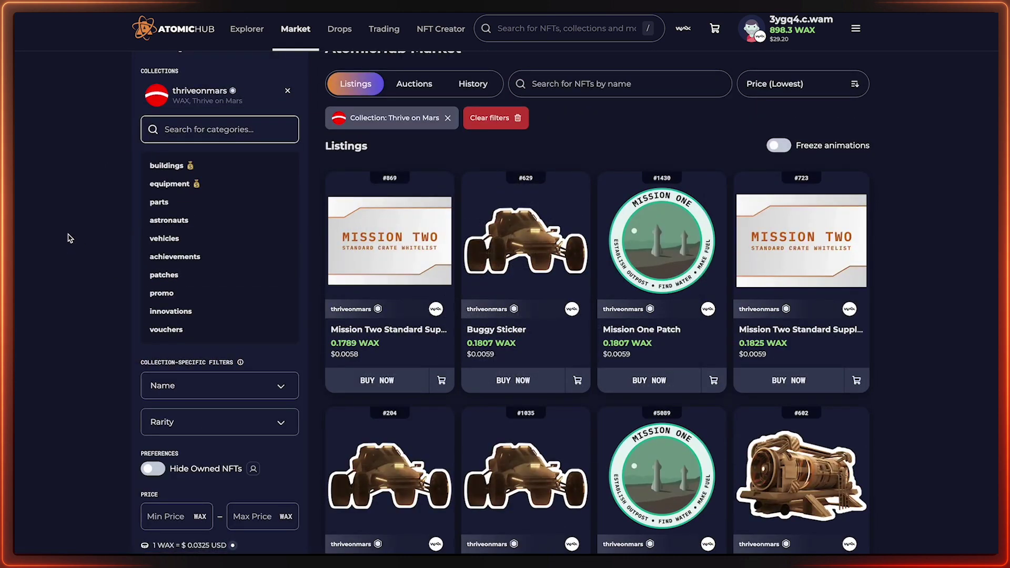
scroll(71, 227, up, 1)
Show the Thrive on Mars auctions and look through the available name and rarity filters.
click(409, 115)
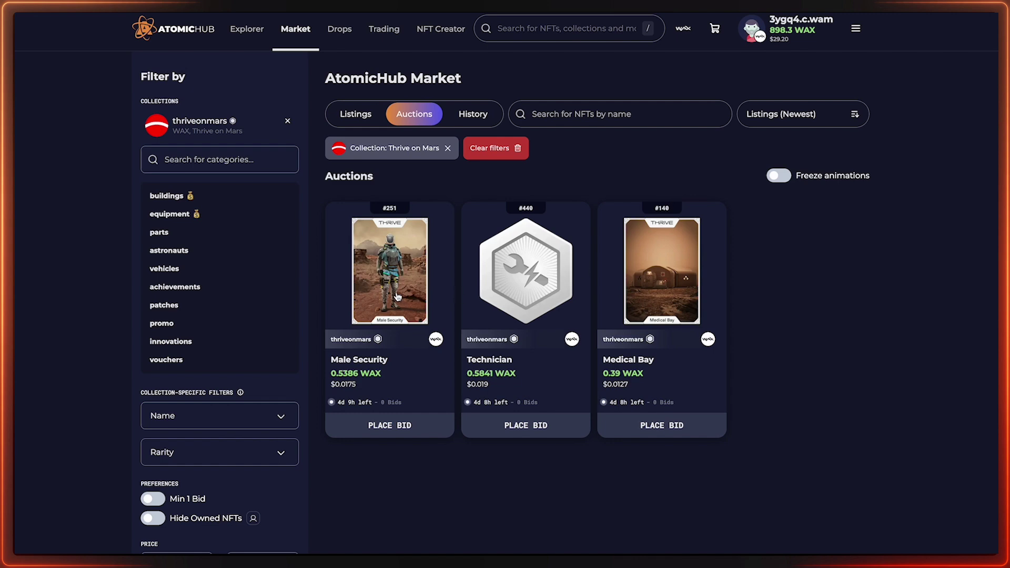
mouse_move(399, 294)
scroll(210, 384, down, 2)
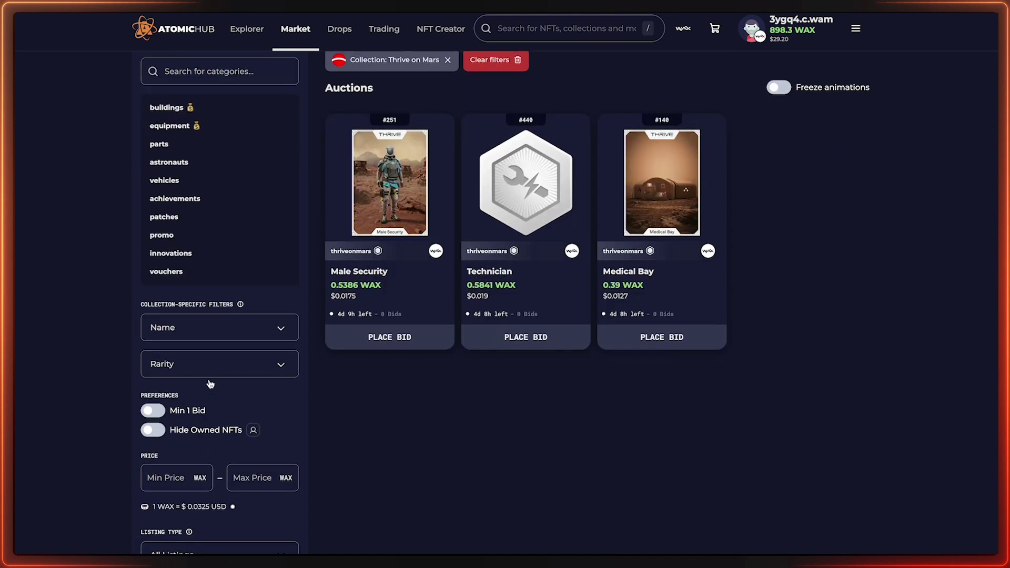
click(248, 367)
click(217, 337)
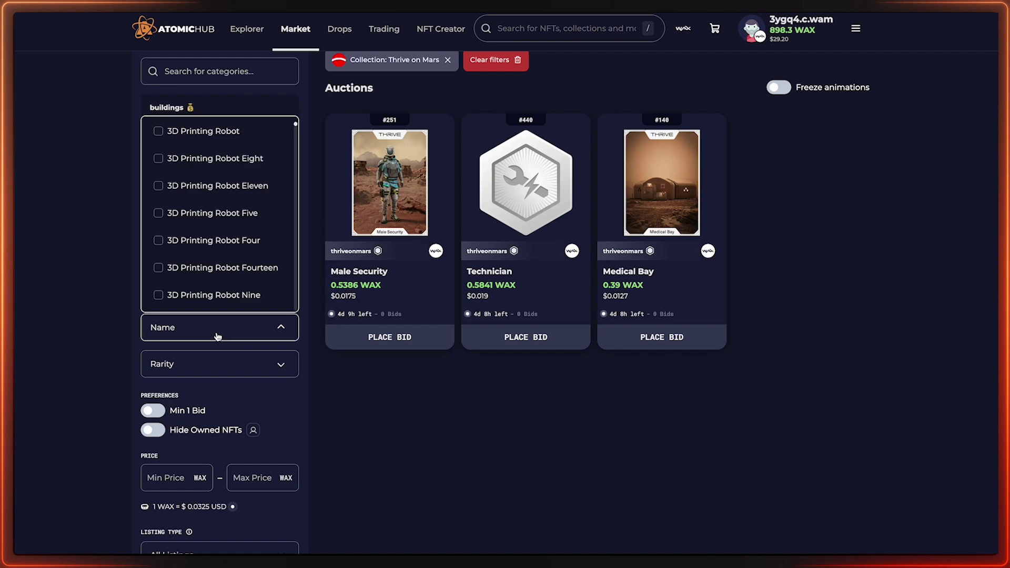
scroll(416, 404, up, 2)
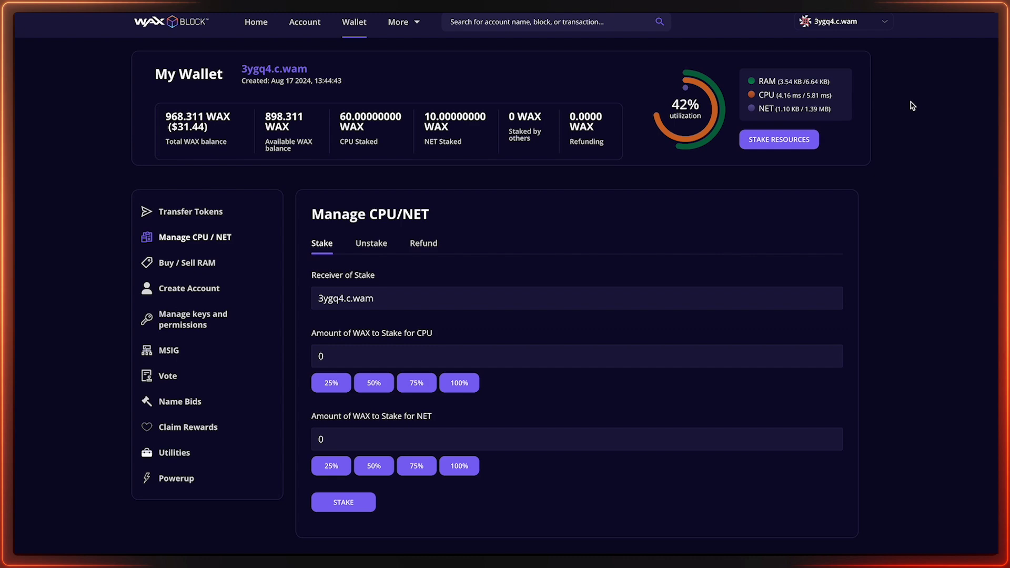
In the WAX Block wallet's CPU/NET management page, examine the account's CPU, NET and RAM resource usage.
drag(760, 95, 777, 95)
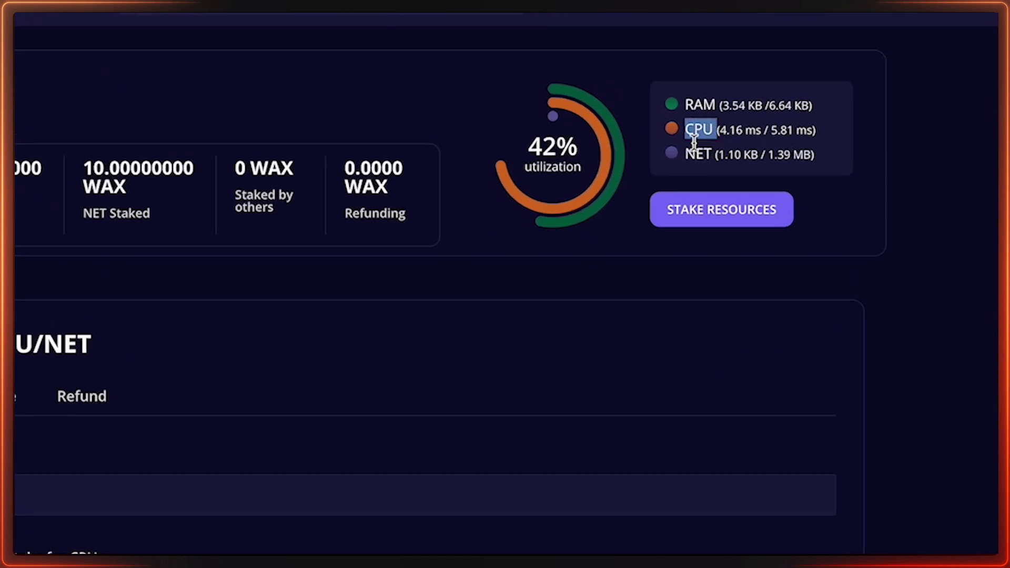
drag(685, 154, 704, 153)
click(971, 152)
drag(685, 104, 717, 105)
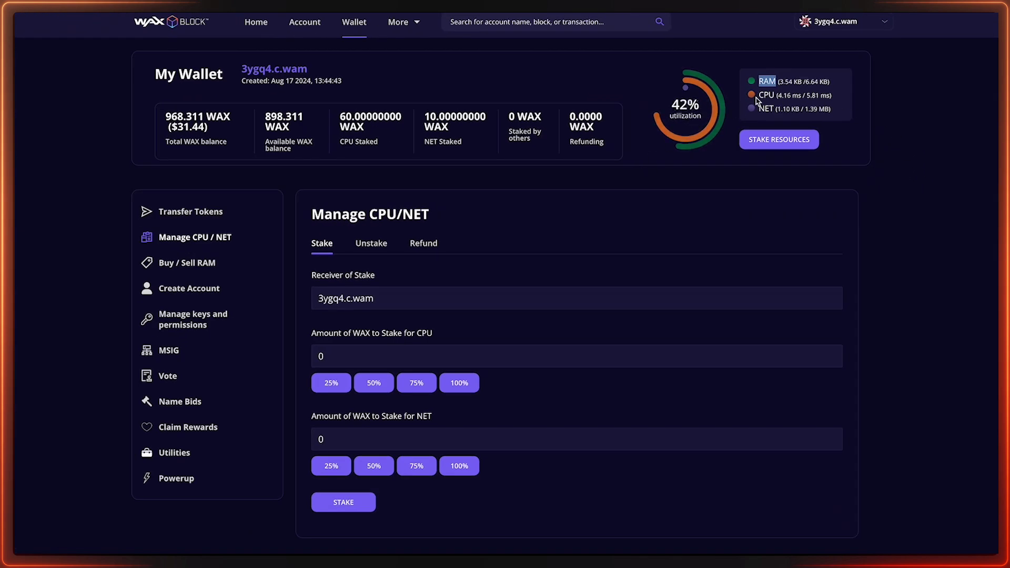
click(614, 260)
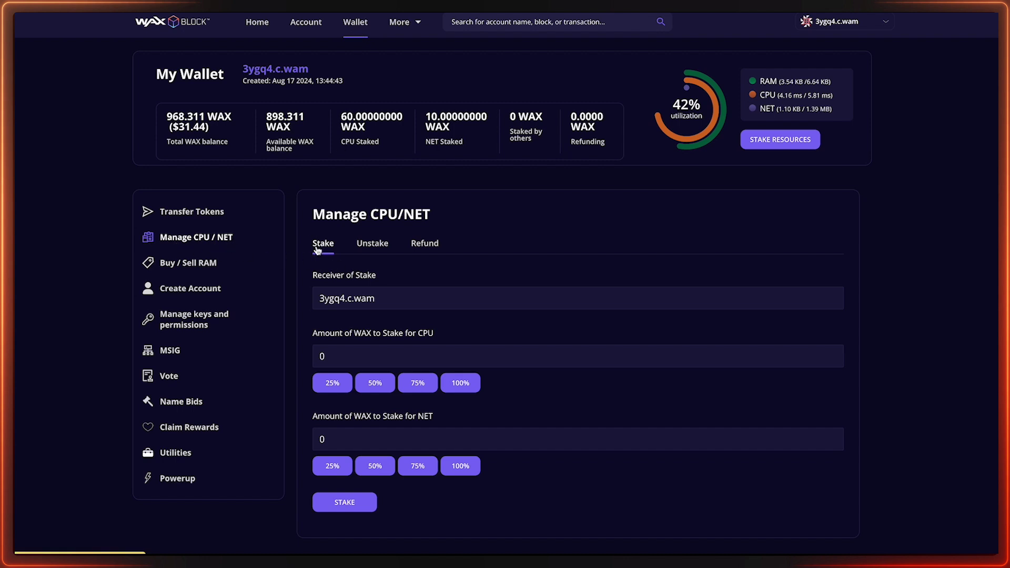
Set the amount of WAX to stake for CPU to 10 and activate the NET stake amount.
drag(332, 357, 306, 360)
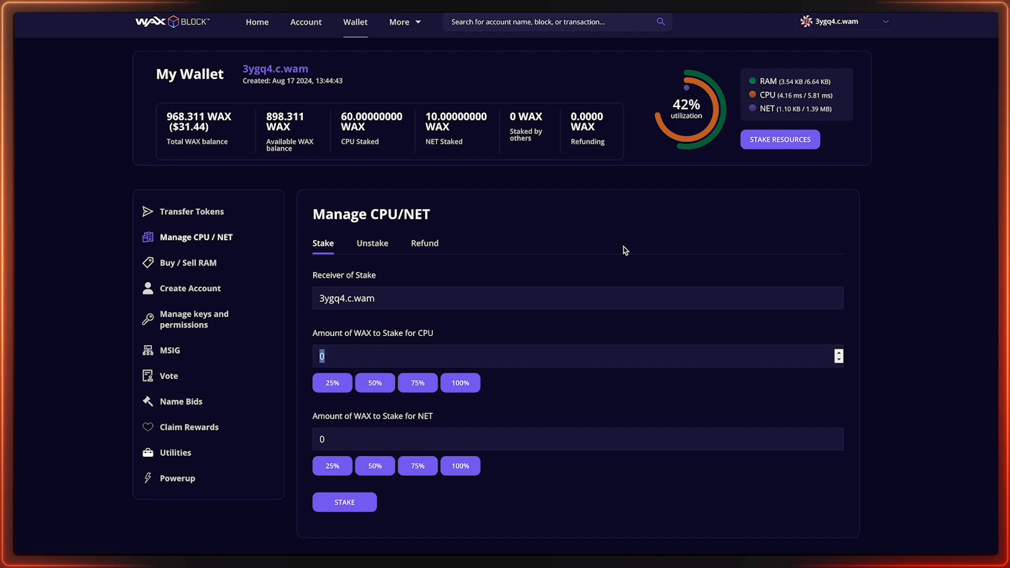
text(10)
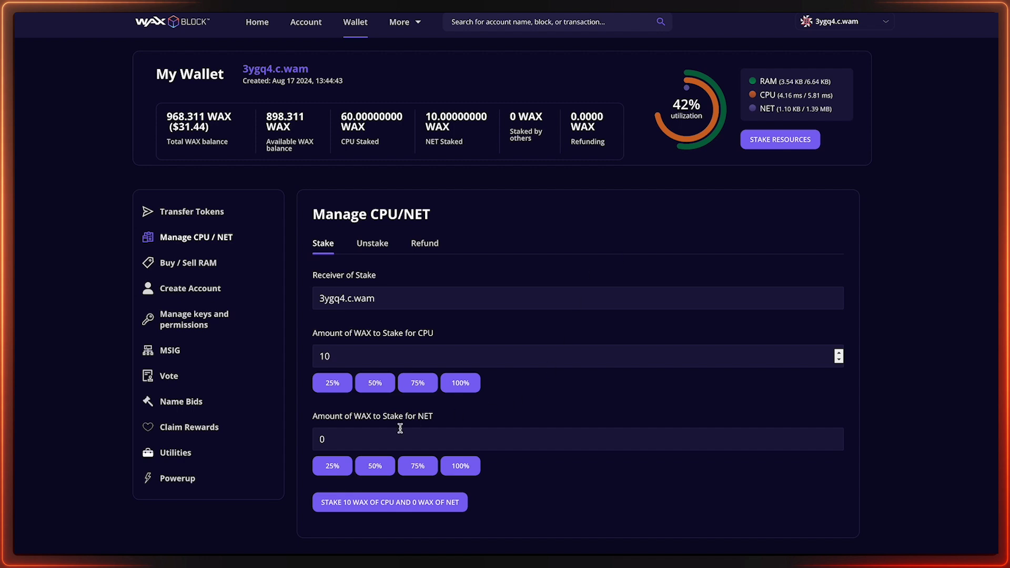
click(333, 440)
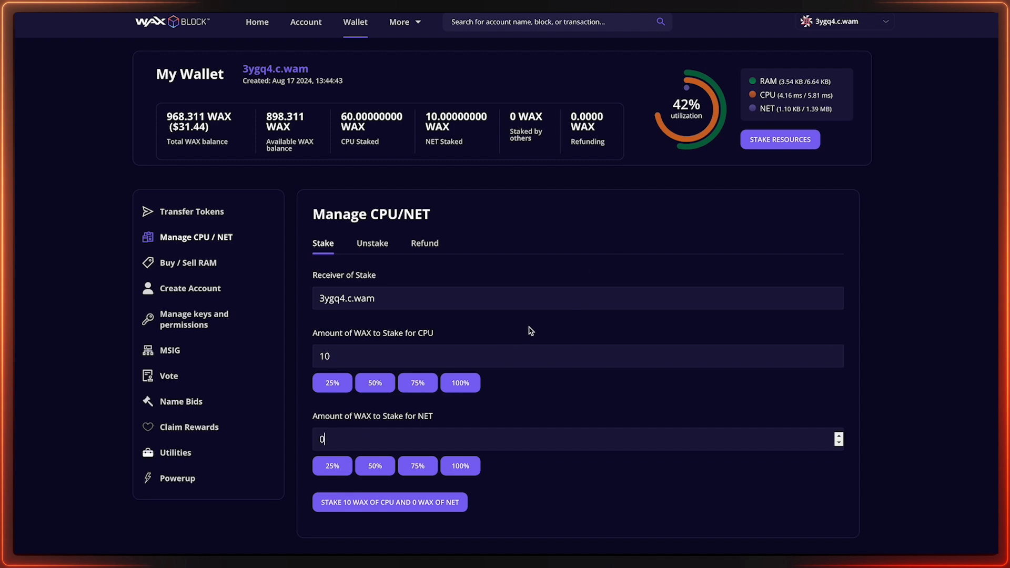
View the form for unstaking WAX, checking the account choices and the CPU unstake amount.
click(372, 243)
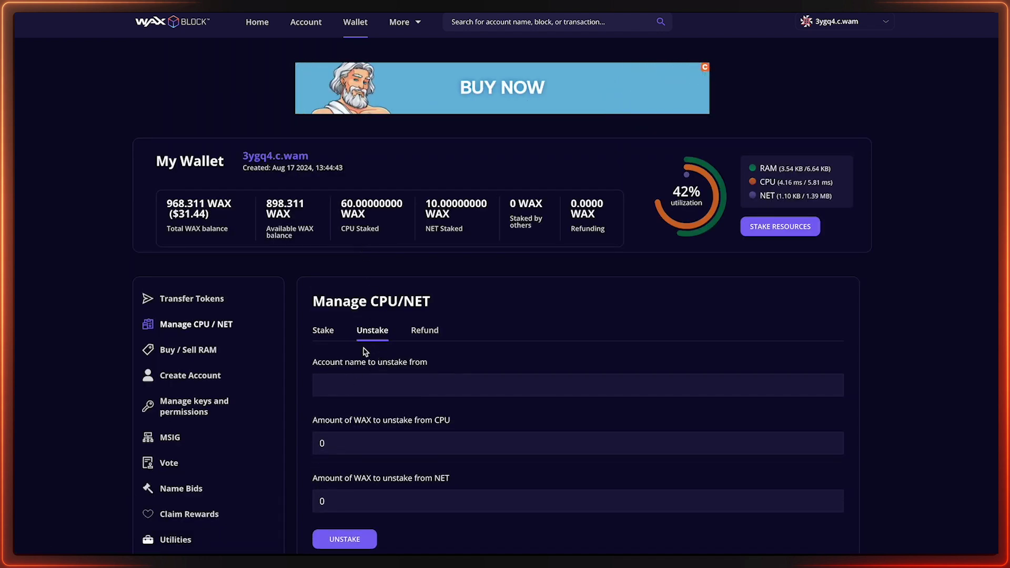
click(440, 380)
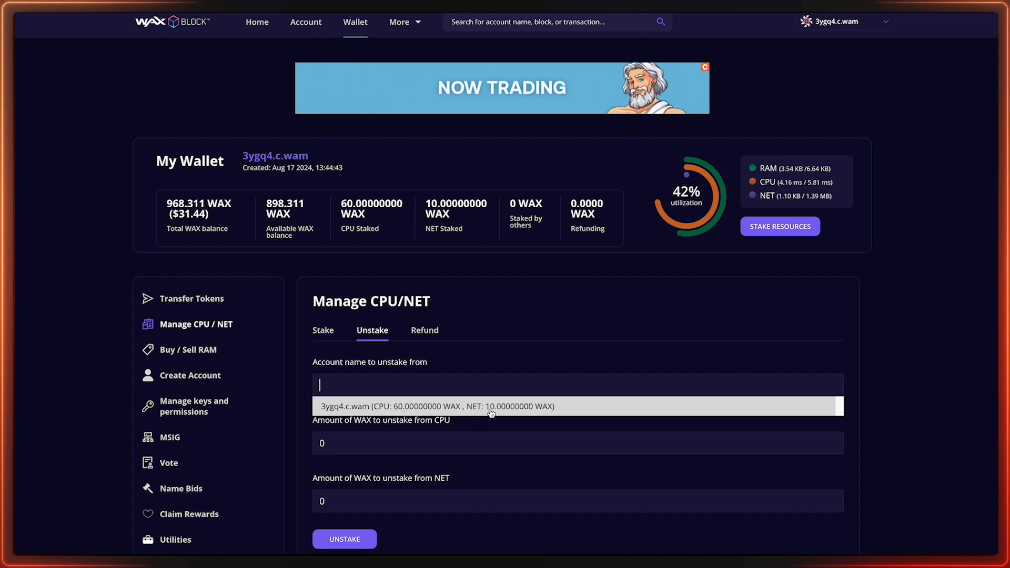
click(376, 440)
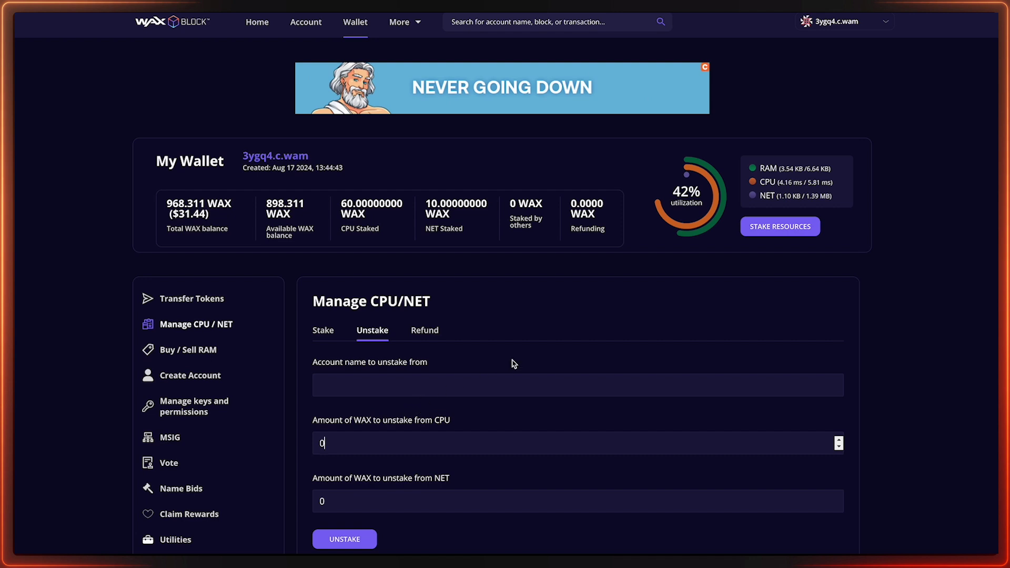
Return to the form for staking WAX and examine the wallet's CPU staked amount.
click(323, 330)
scroll(457, 448, down, 2)
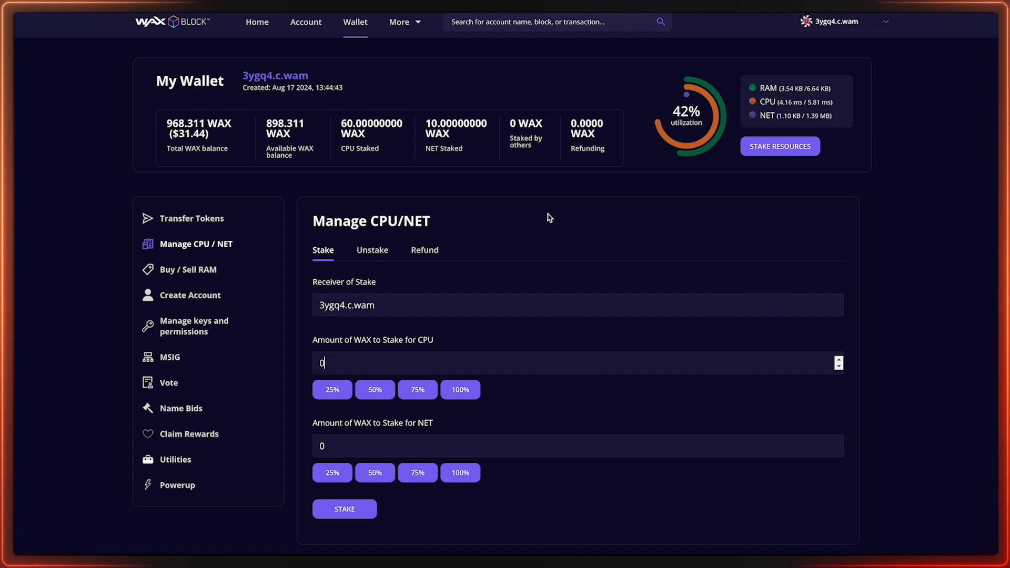
drag(340, 118, 394, 140)
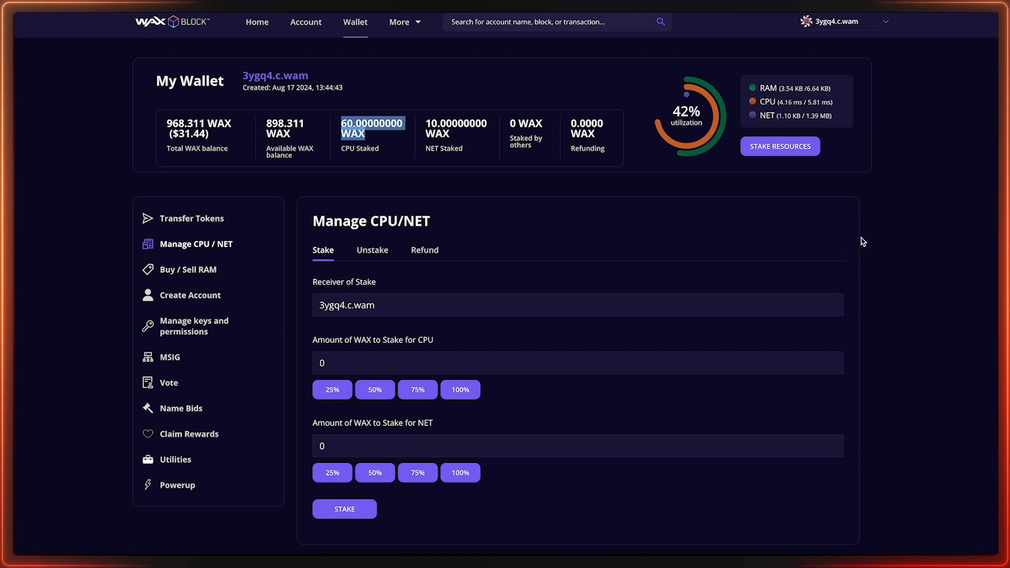
click(874, 225)
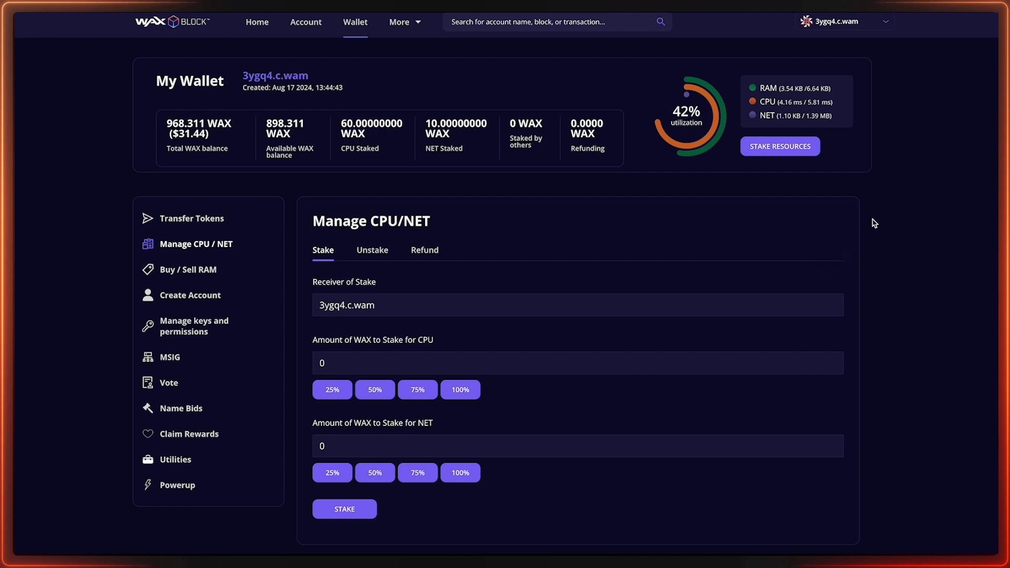